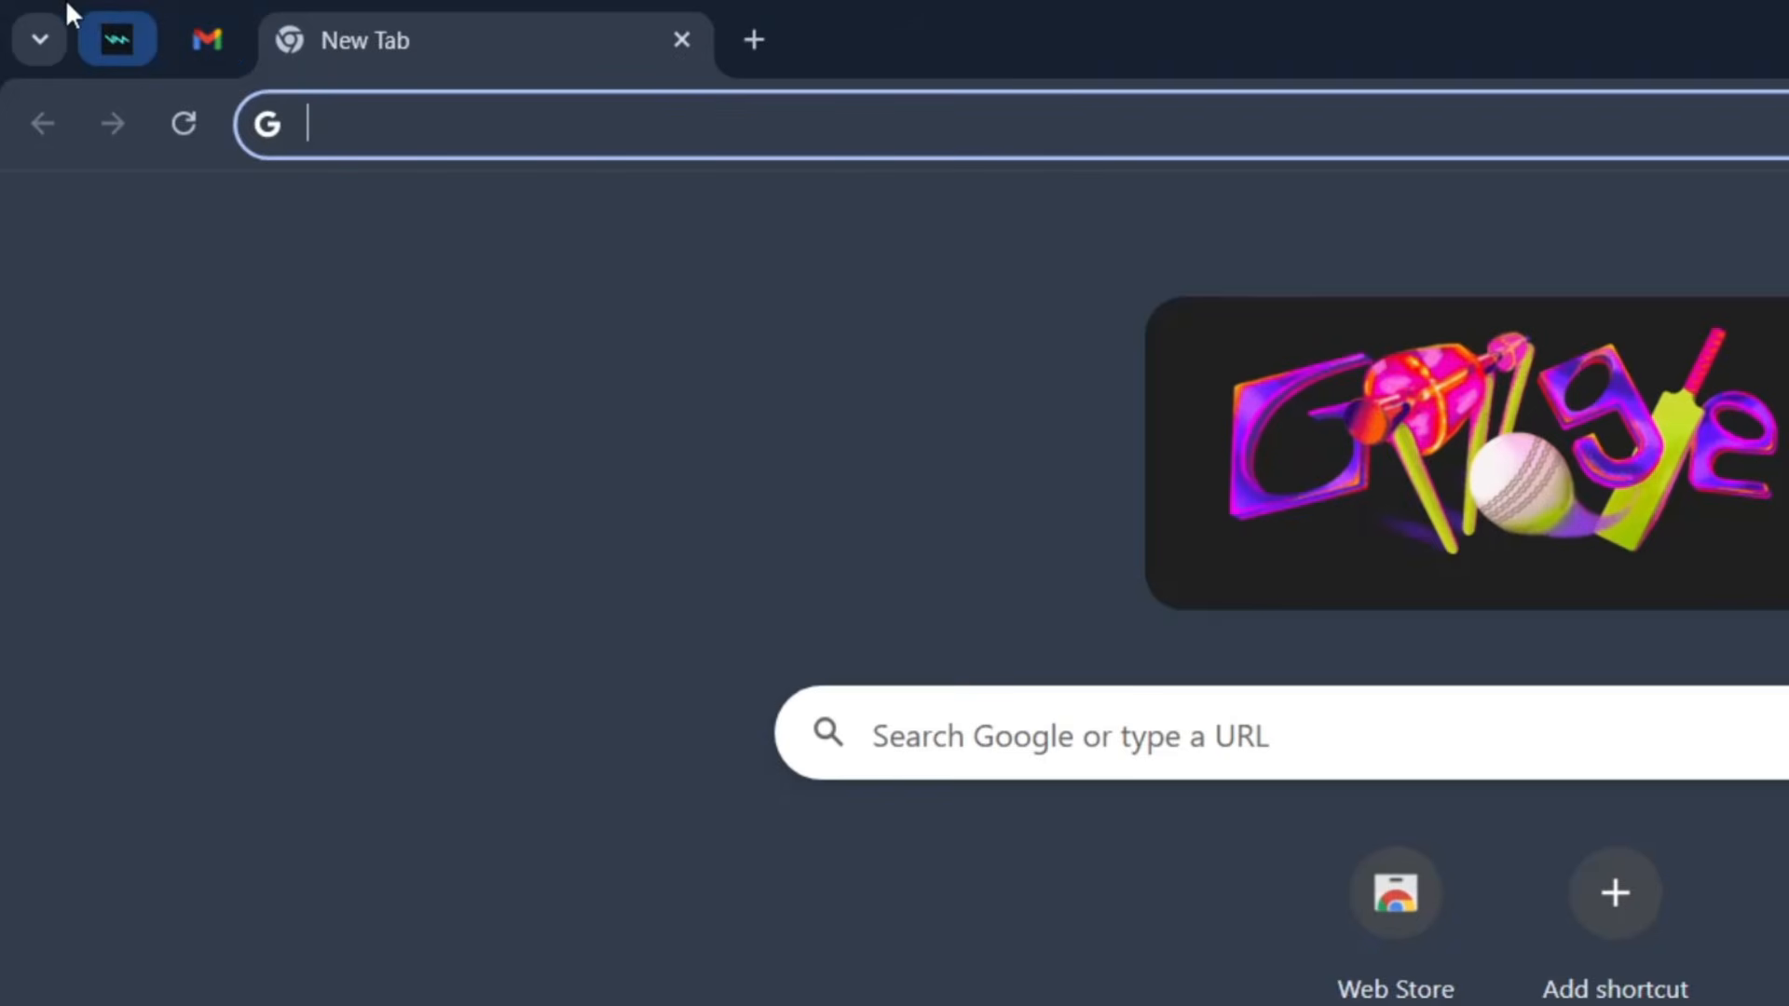
Step: Search the web for "clownfish voice changer" and open the clownfishvoicechanger.net result
{"action": "type", "text": "clownfi"}
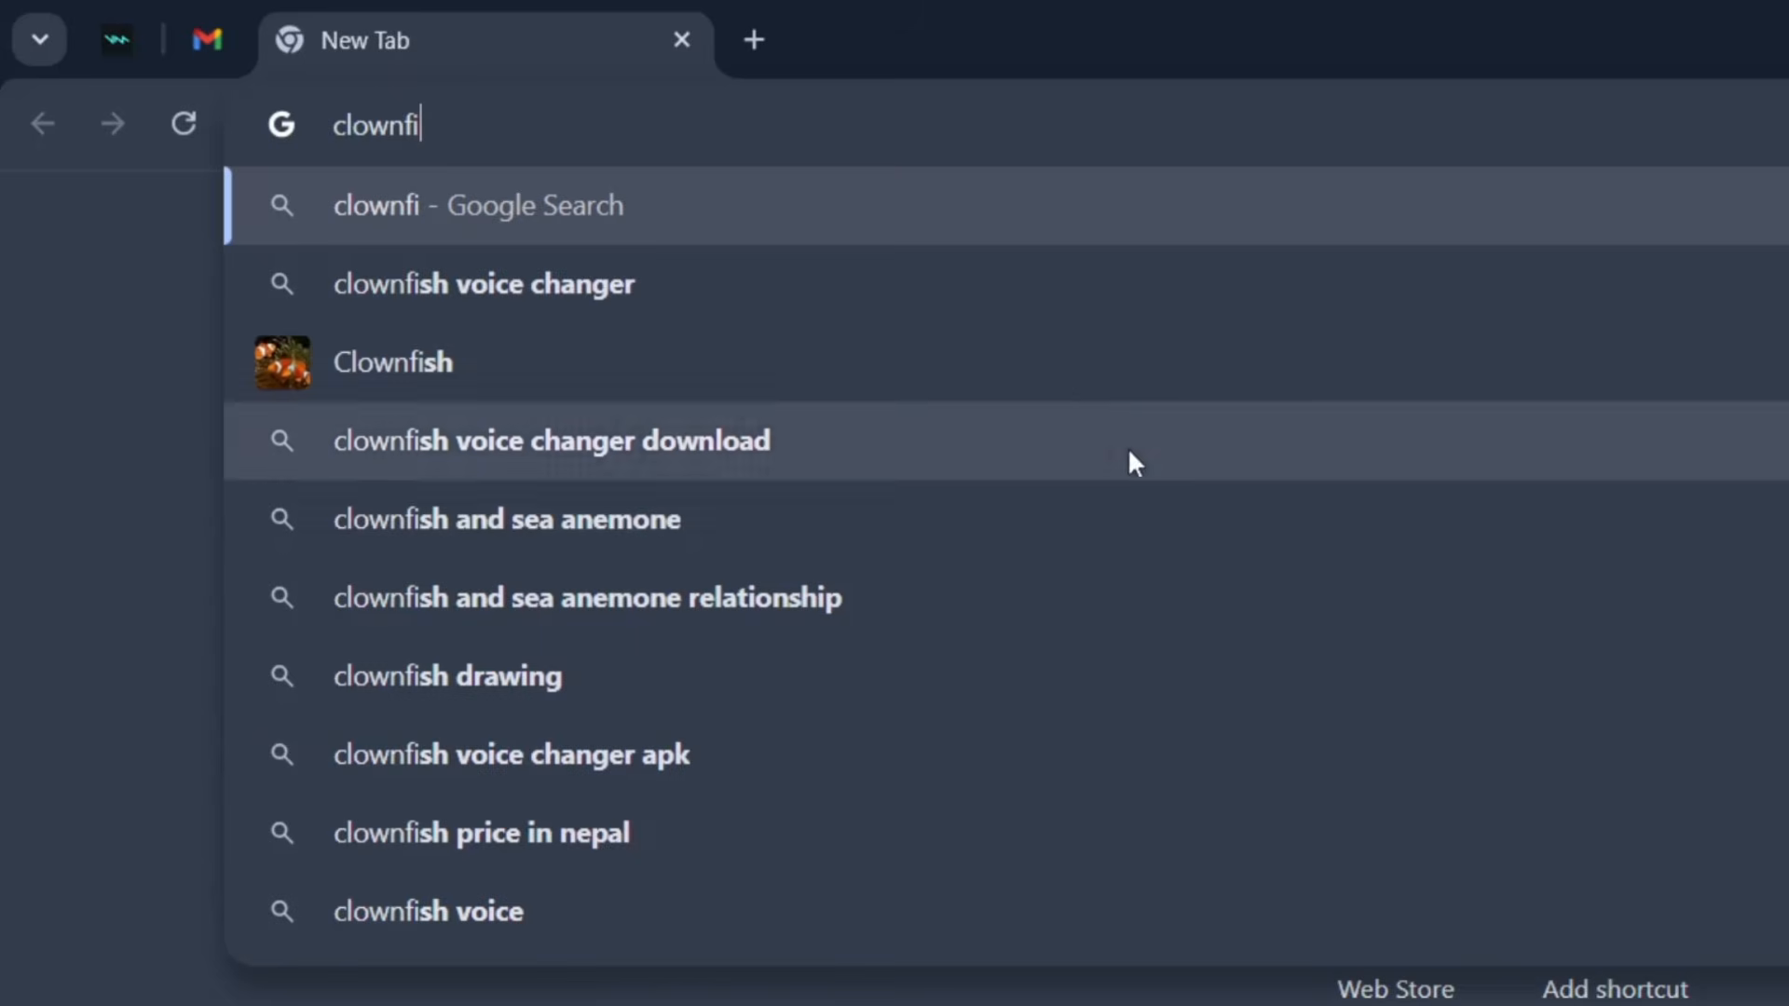
{"action": "left_click", "coordinate": [587, 284]}
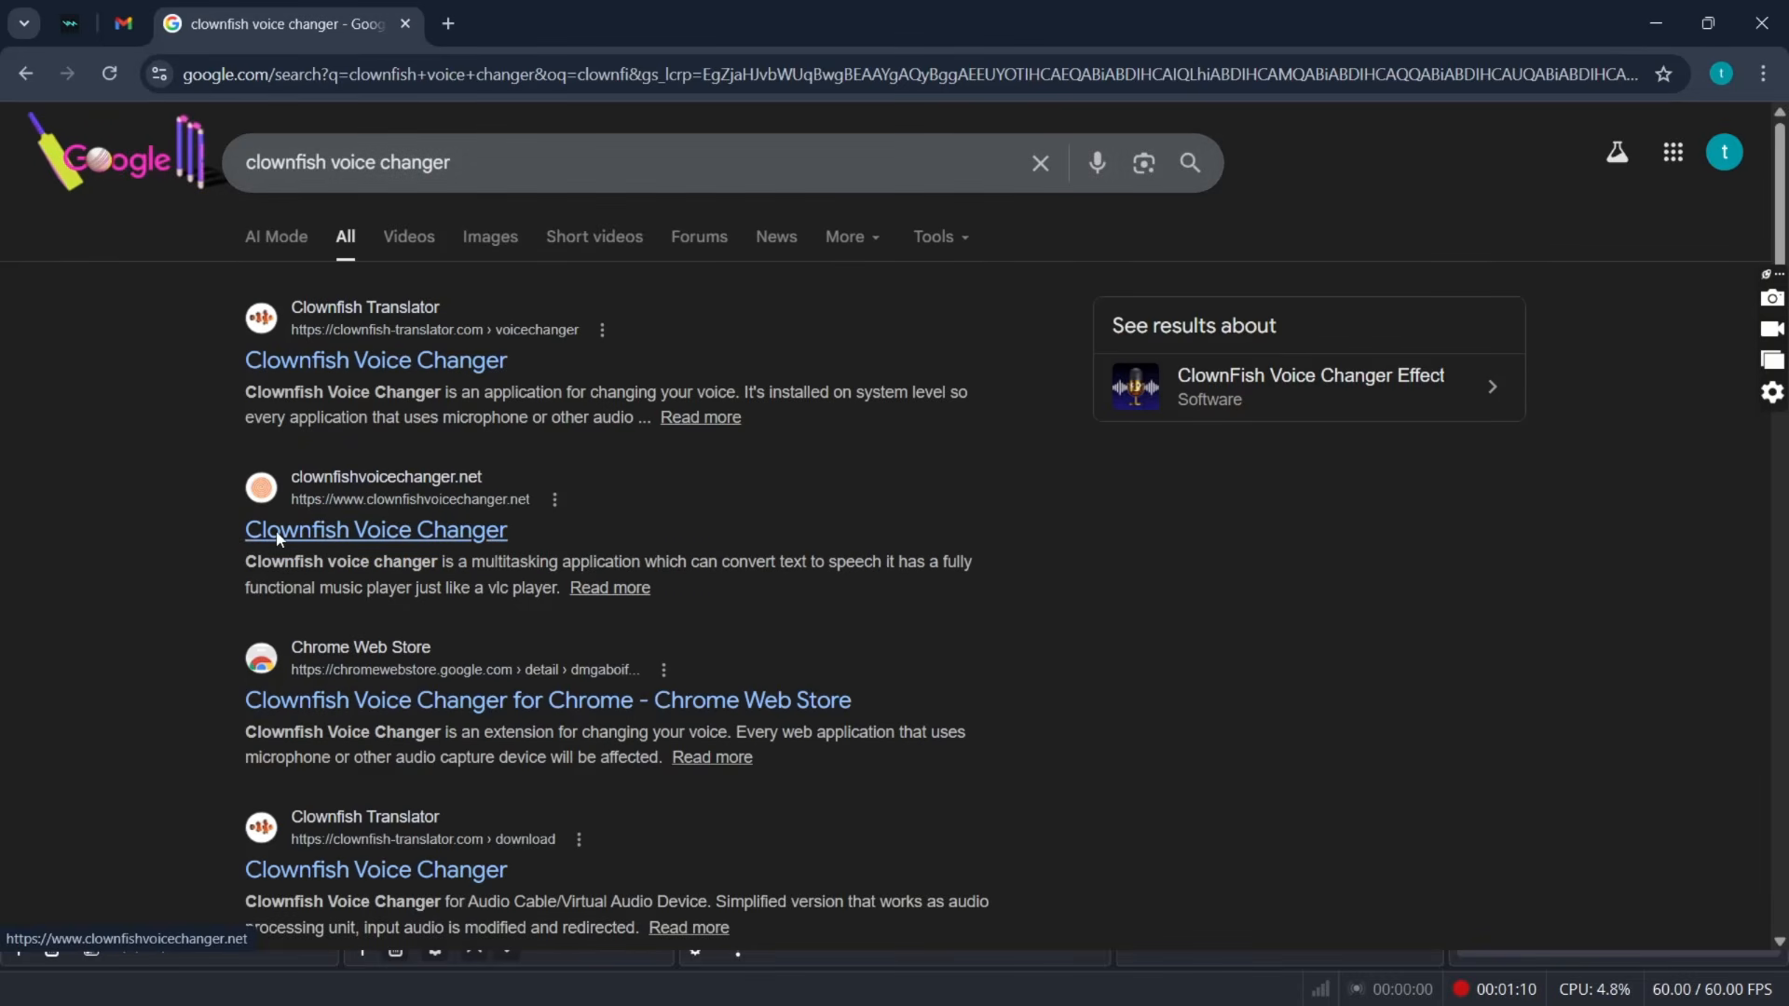
{"action": "left_click", "coordinate": [457, 545]}
Step: Go to the site's download page, dismissing the ad, and download the 64bit (64 bit VST) version
{"action": "scroll", "coordinate": [723, 591], "scroll_direction": "down", "scroll_amount": 5}
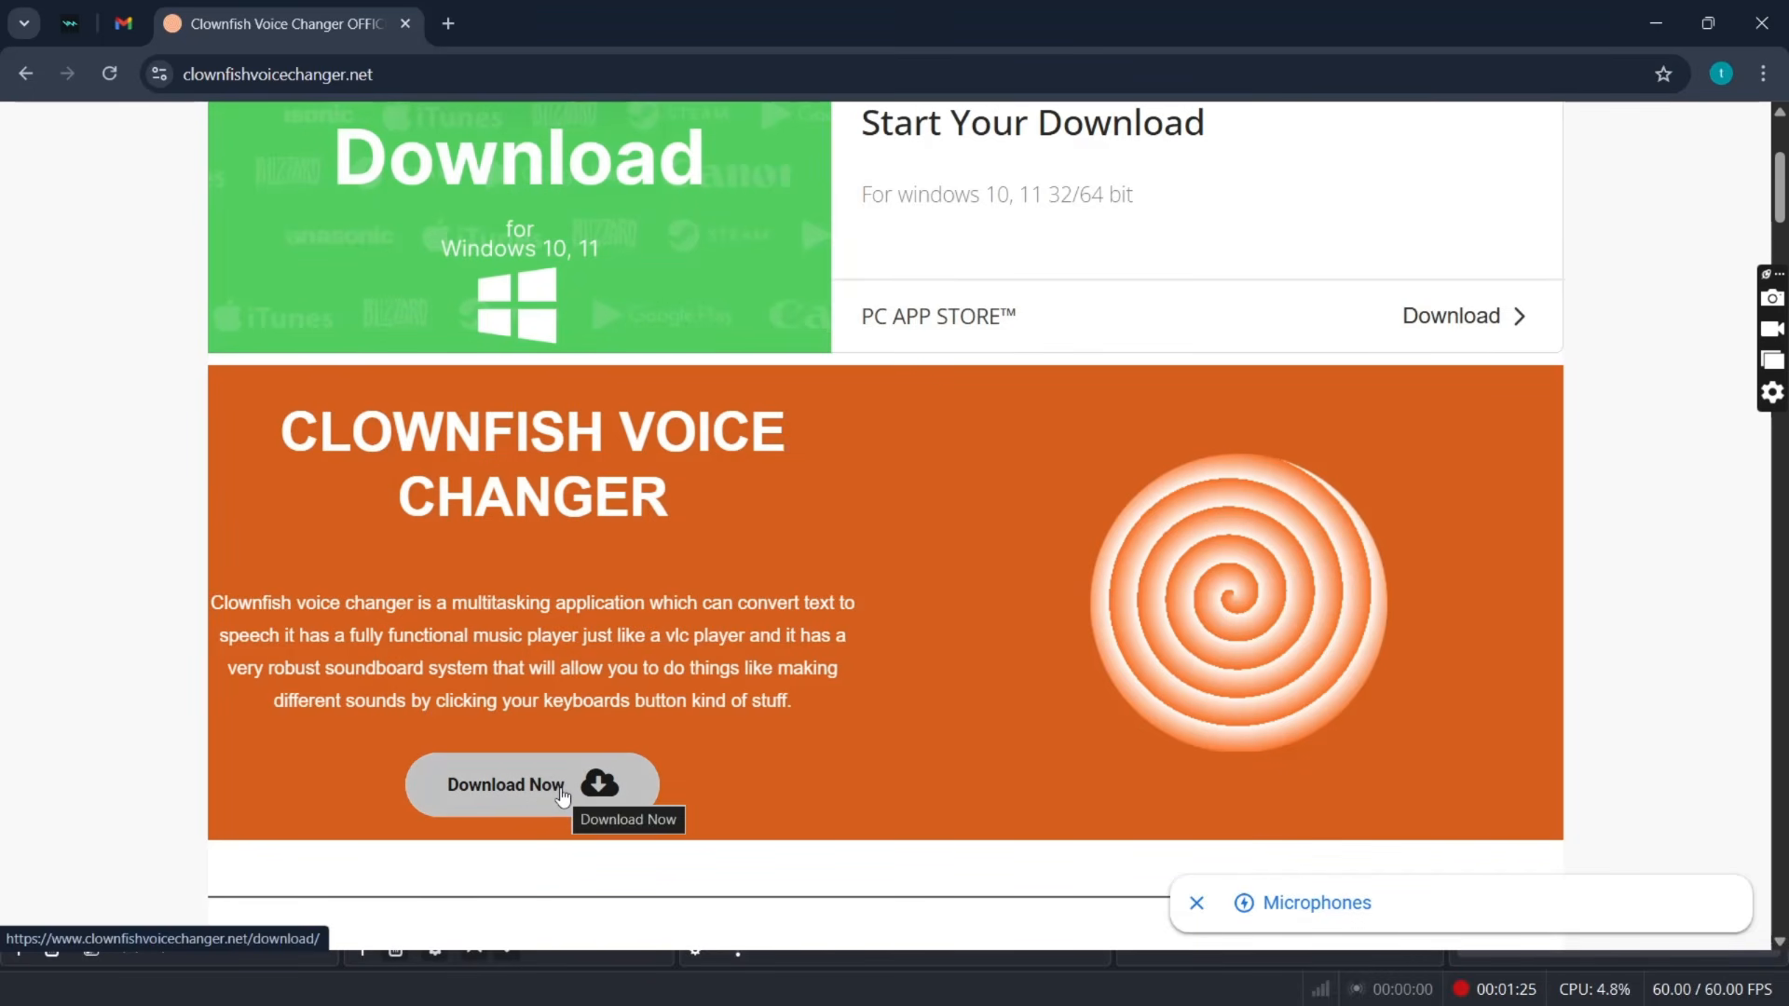
{"action": "left_click", "coordinate": [564, 792]}
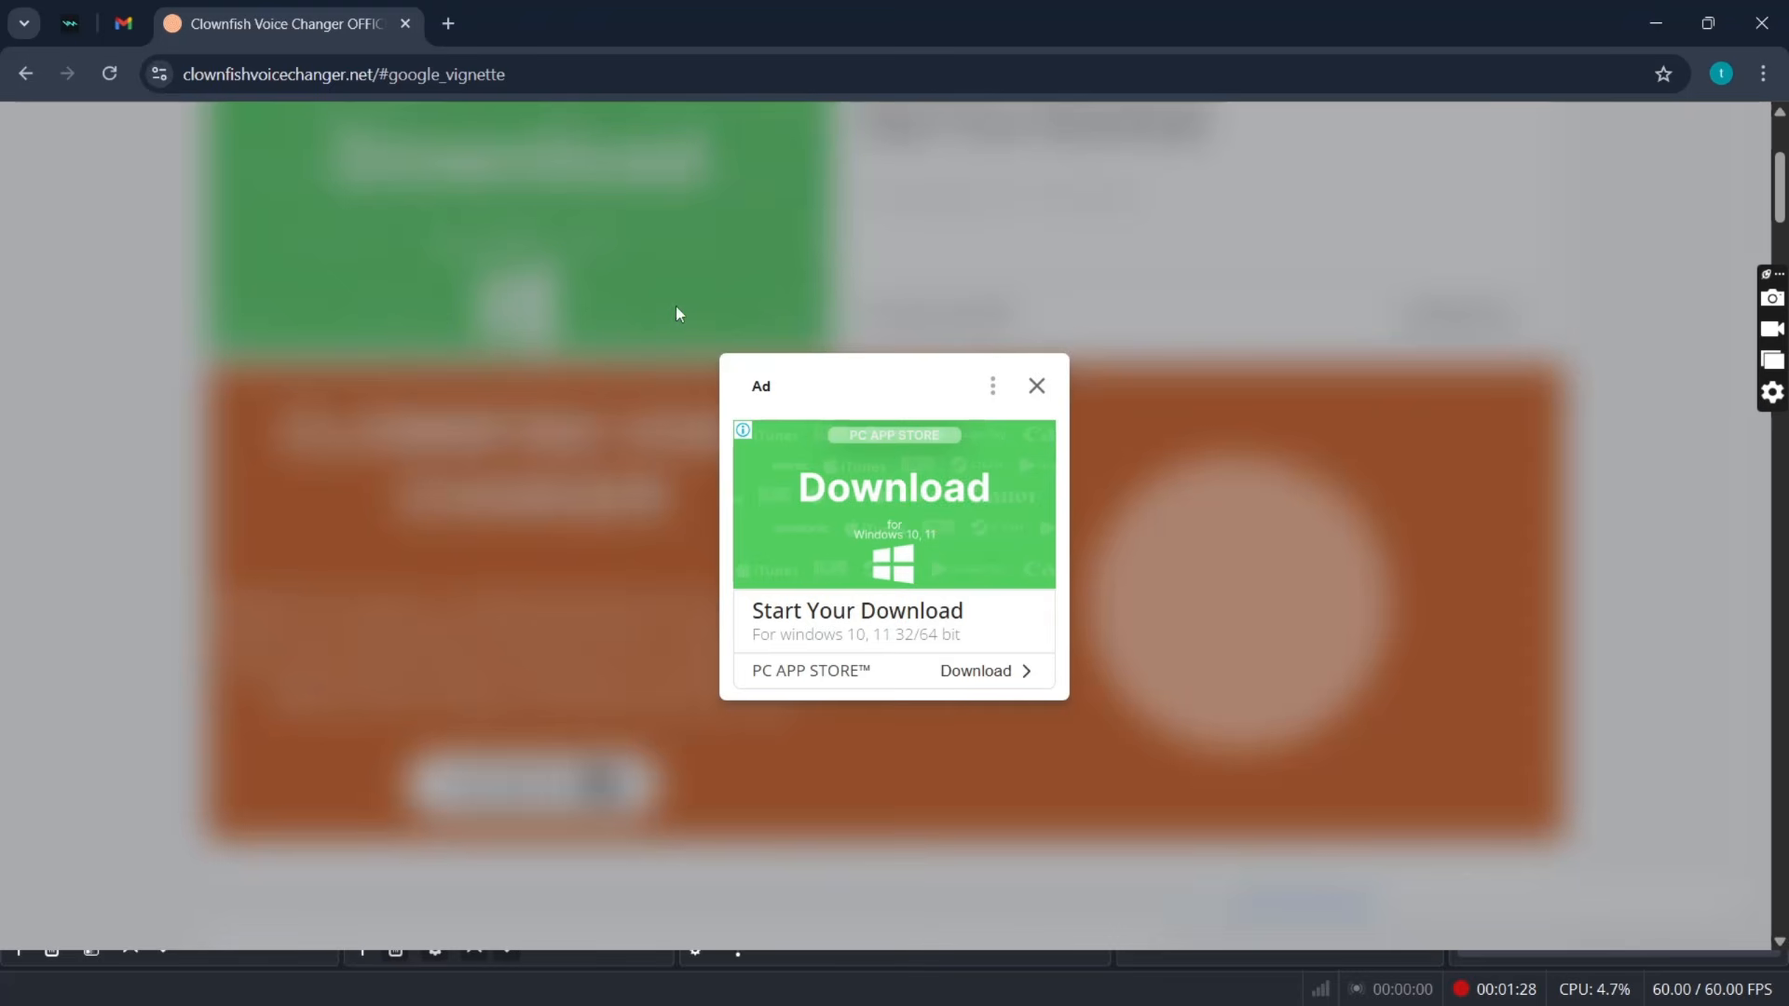
{"action": "left_click", "coordinate": [1038, 389]}
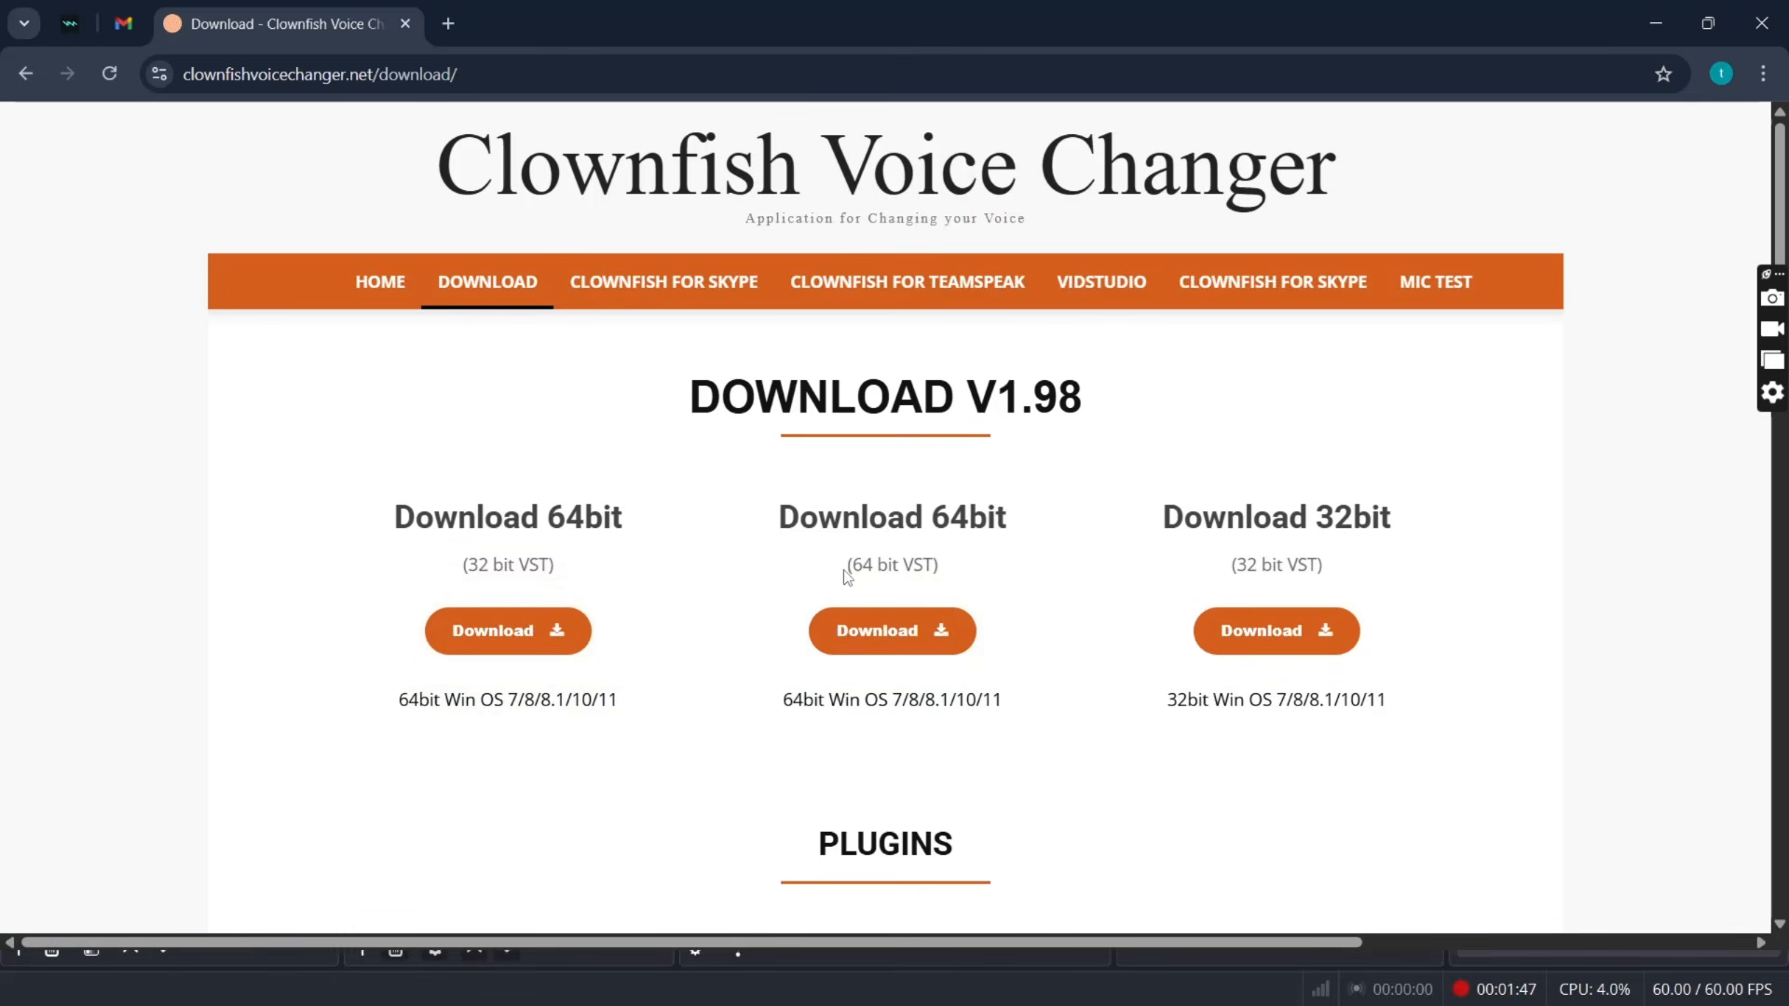
{"action": "left_click", "coordinate": [927, 631]}
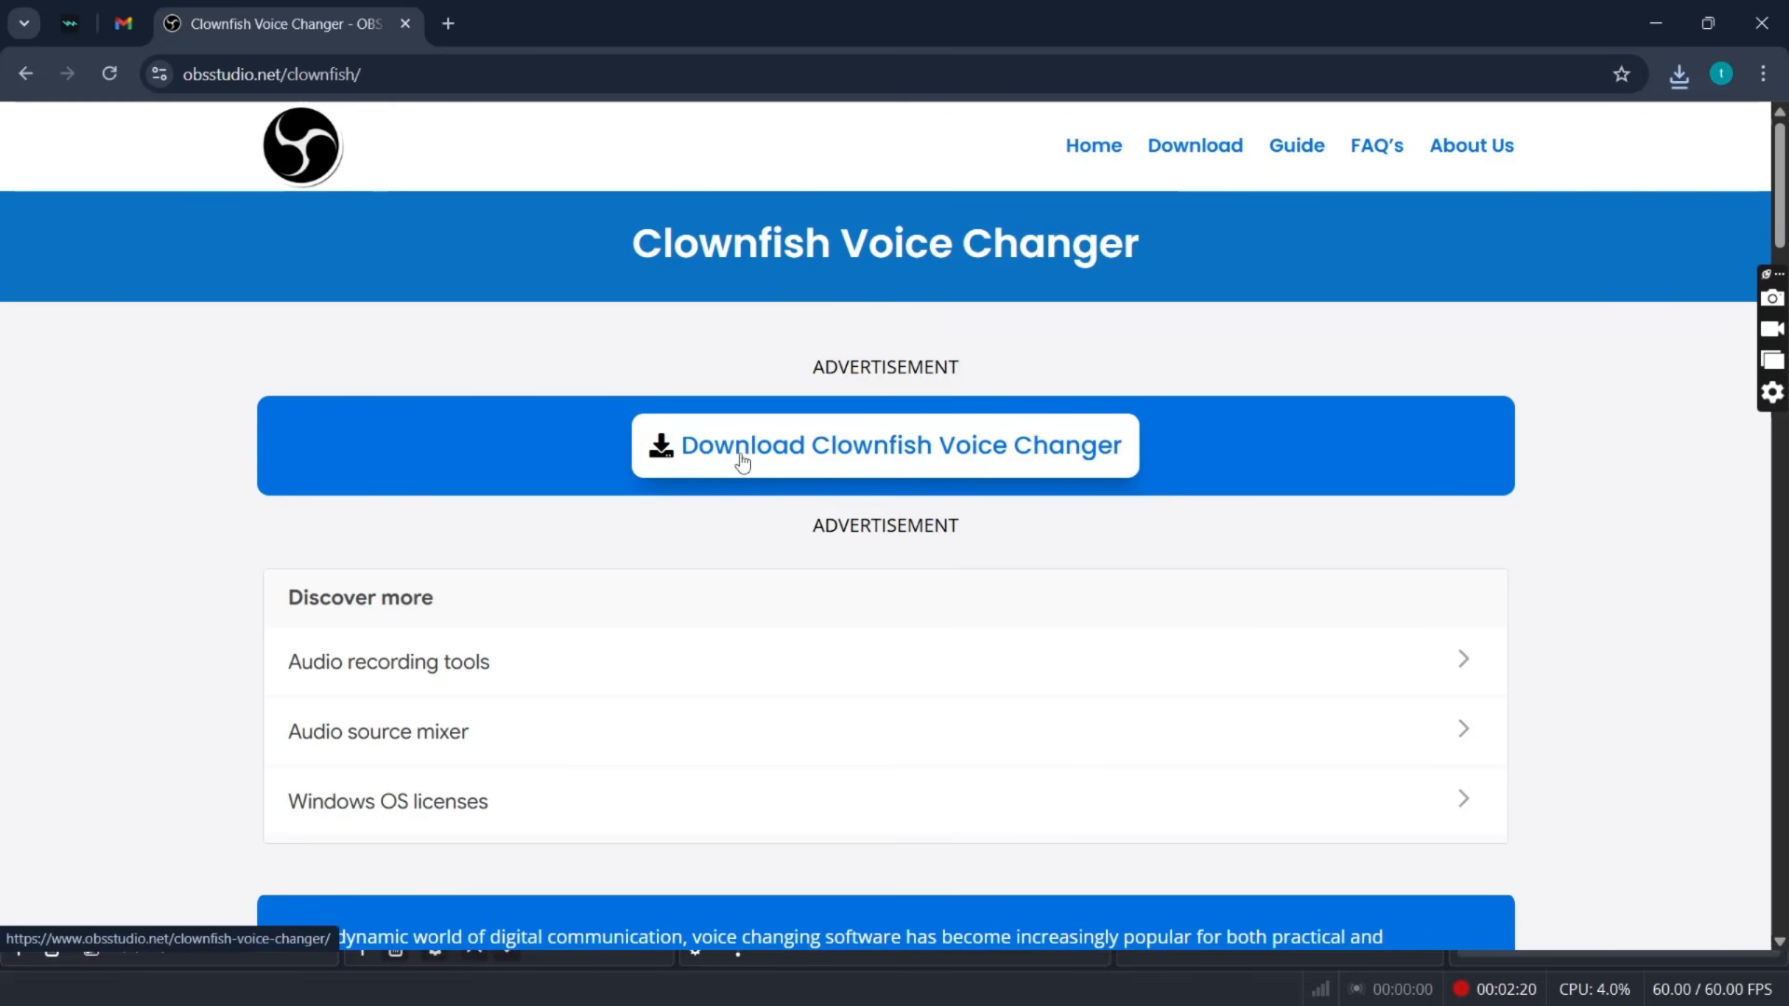
Step: Open the Clownfish Voice Changer download page on obsstudio.net and download the 64bit (32bit VST) installer
{"action": "left_click", "coordinate": [931, 458]}
{"action": "scroll", "coordinate": [930, 450], "scroll_direction": "down", "scroll_amount": 5}
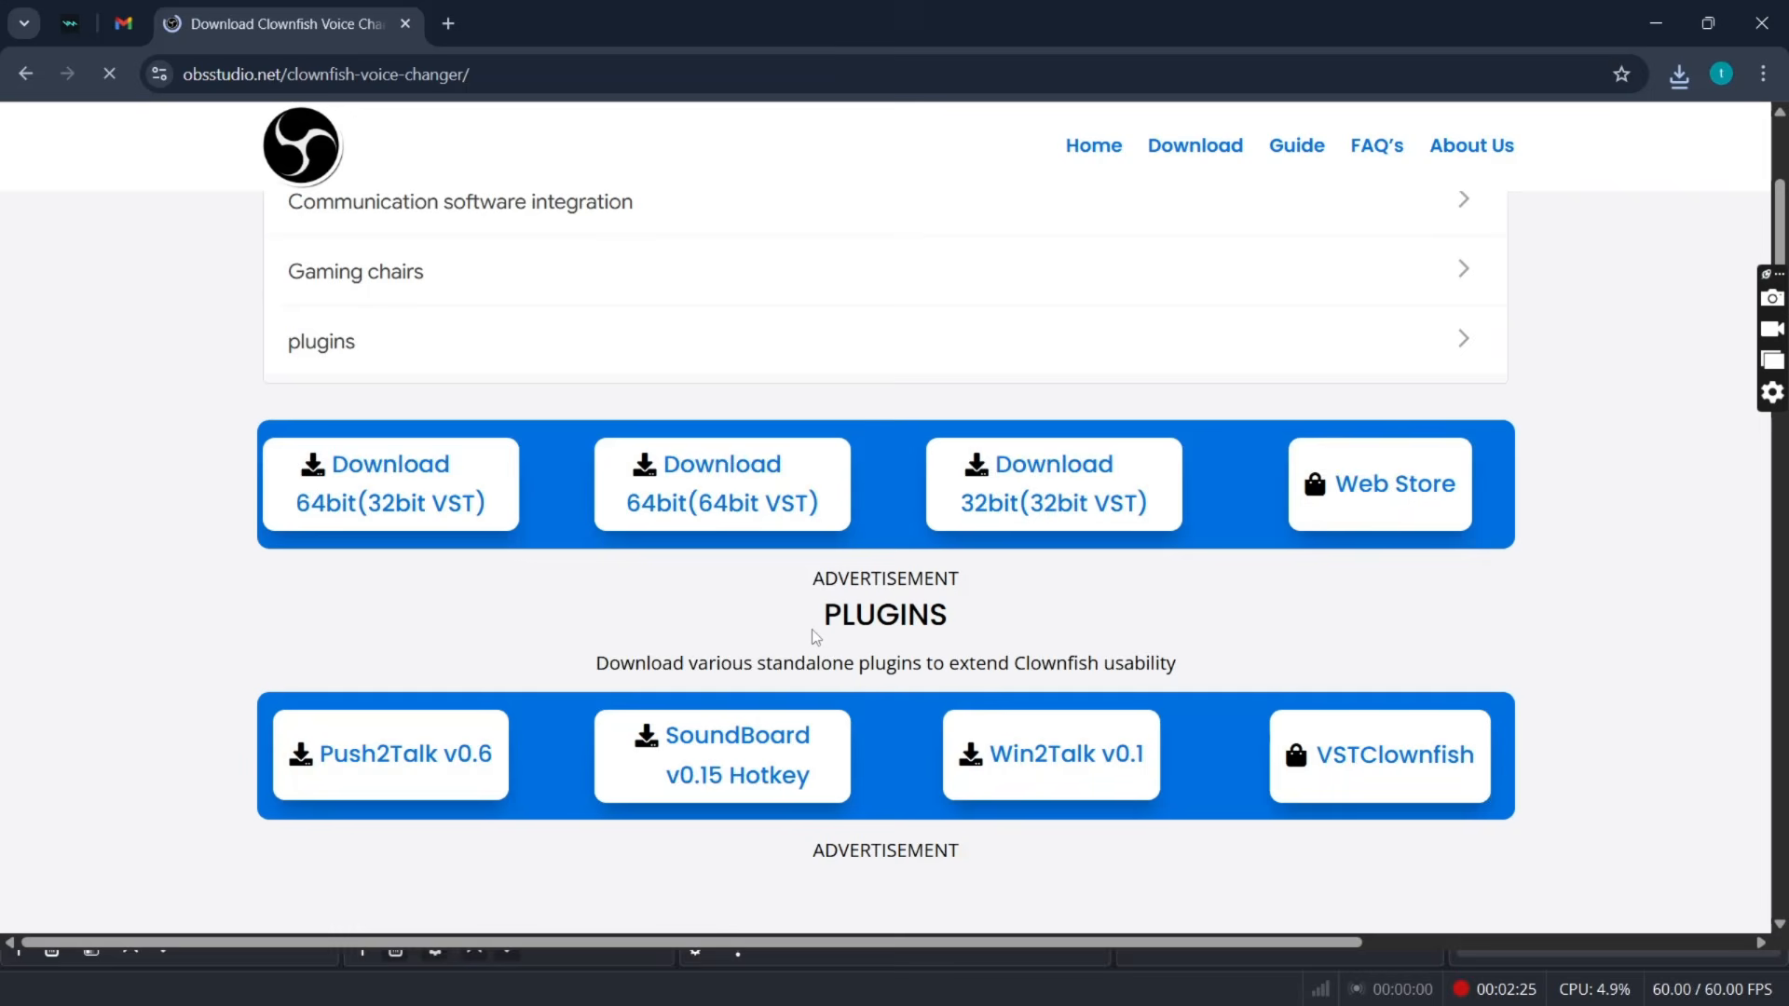
{"action": "scroll", "coordinate": [466, 506], "scroll_direction": "down", "scroll_amount": 3}
{"action": "left_click", "coordinate": [467, 522]}
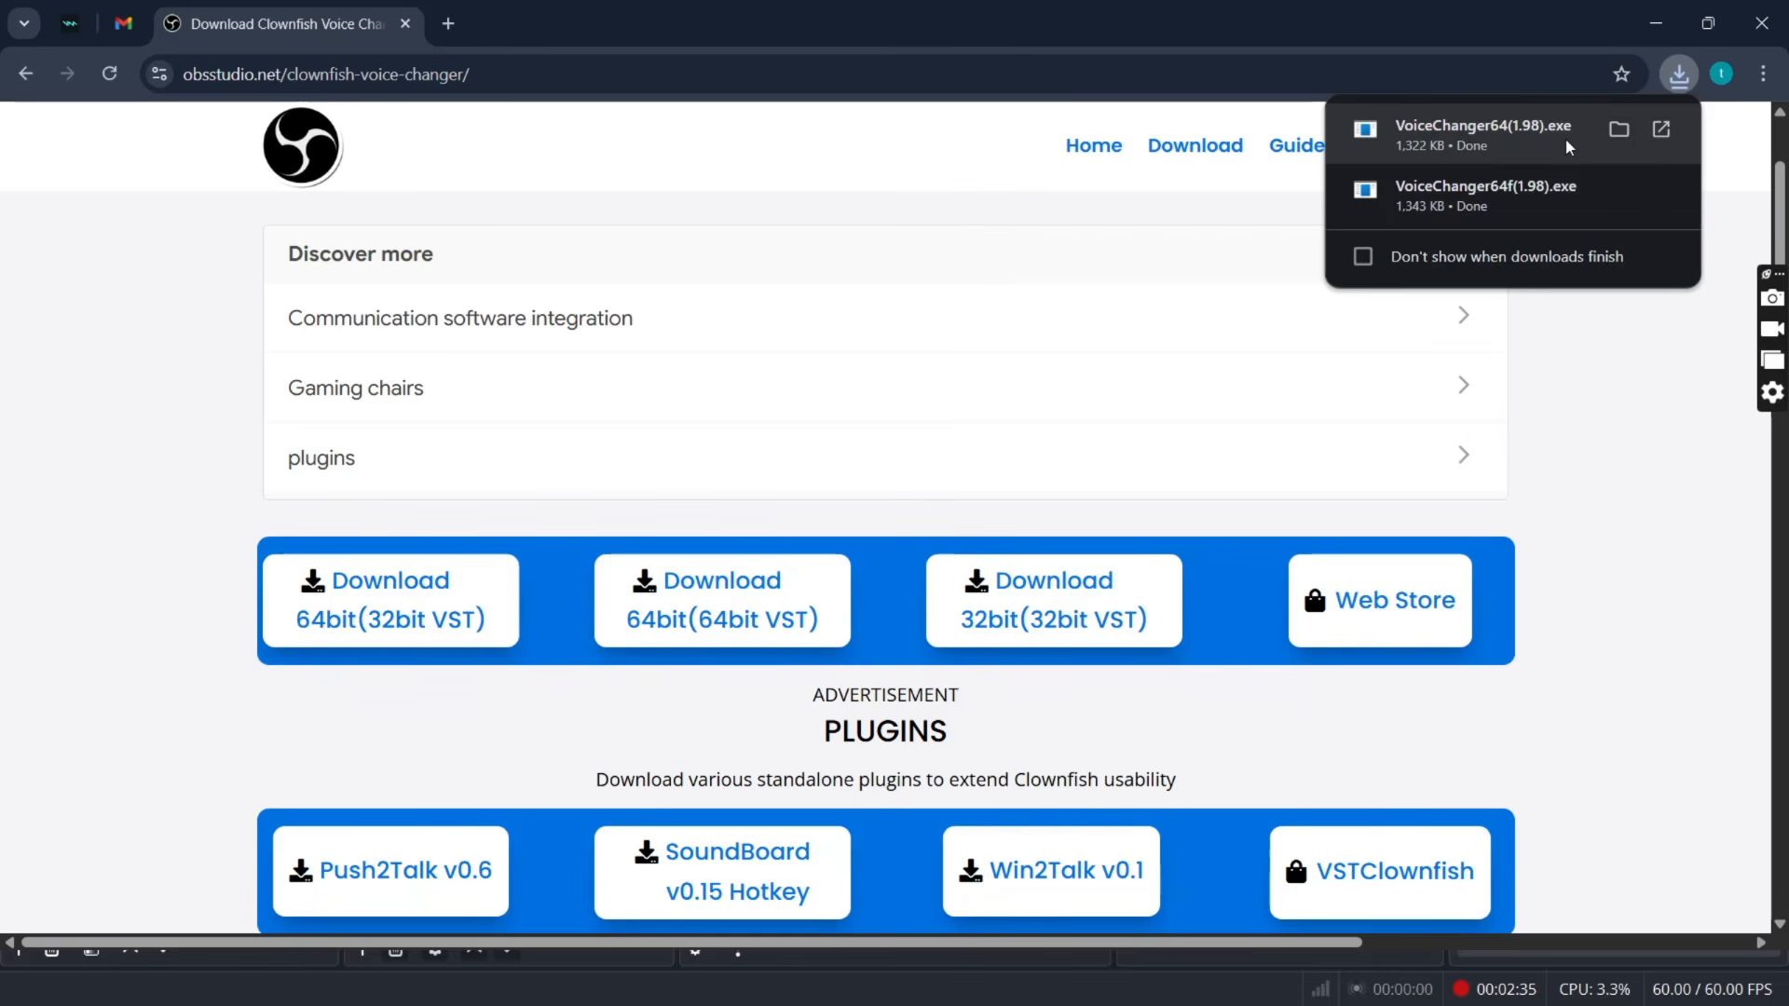
Step: Show the downloaded file in its folder, run VoiceChanger64(1.98) and continue past the setup's welcome page
{"action": "left_click", "coordinate": [1621, 137]}
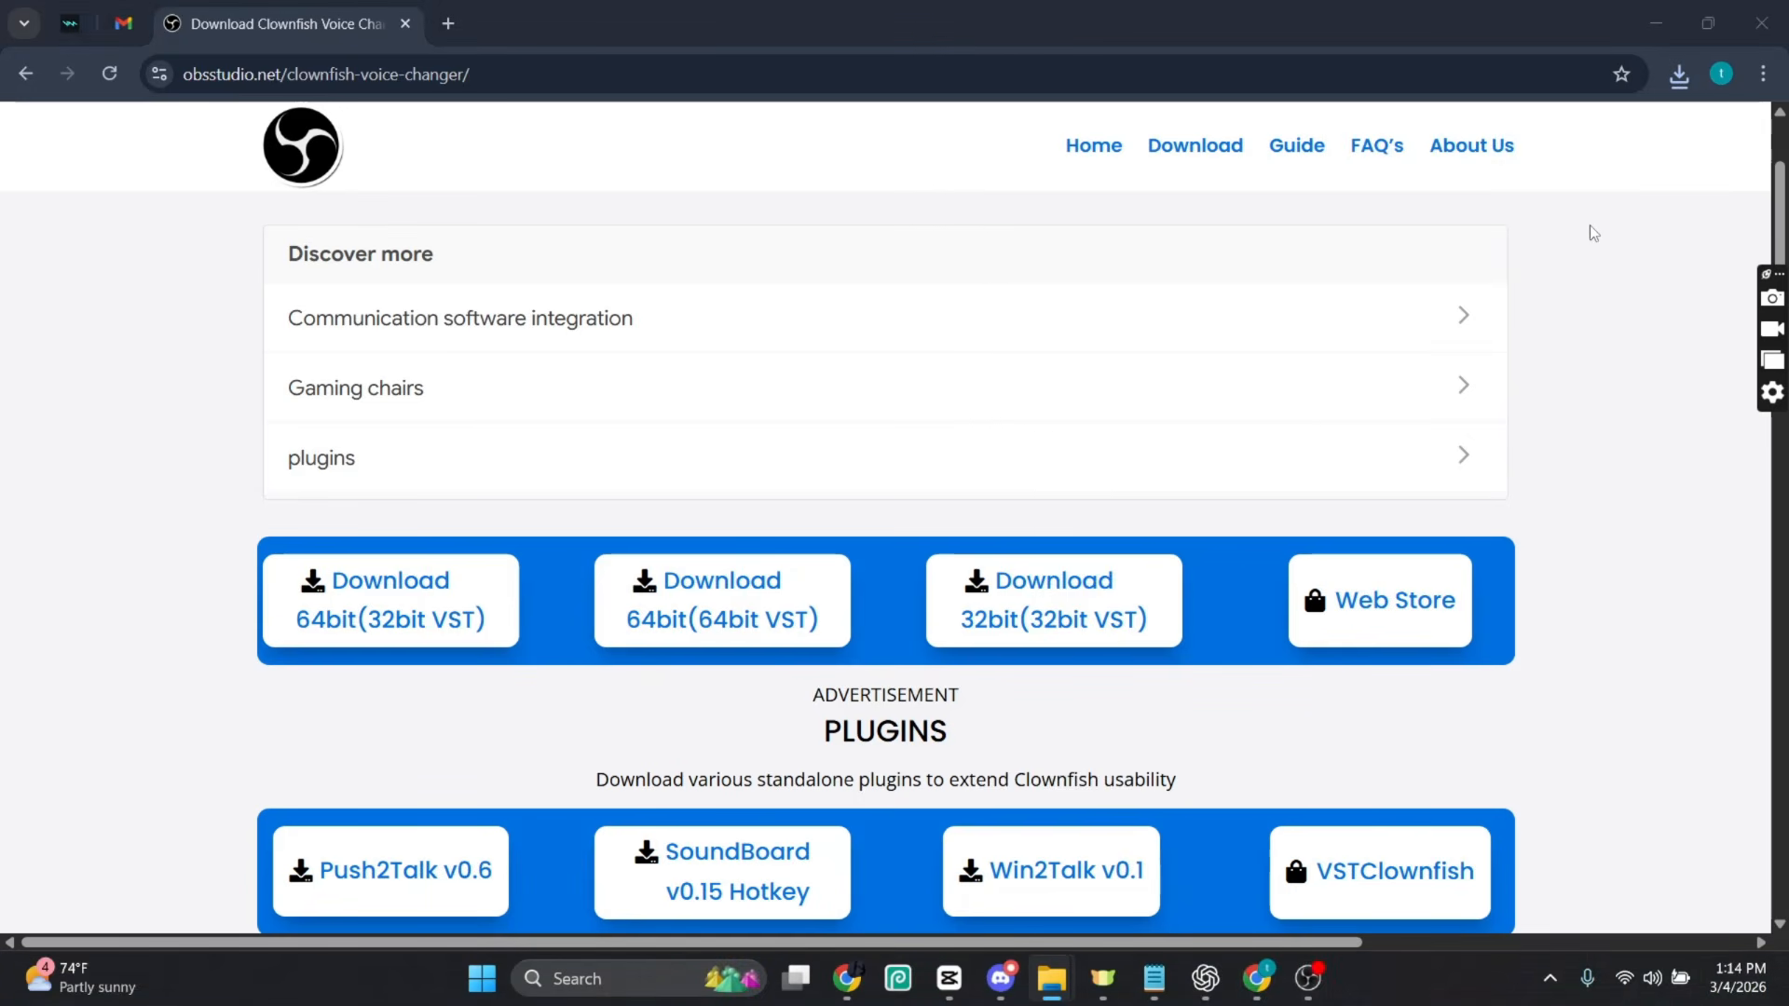
{"action": "double_click", "coordinate": [760, 236]}
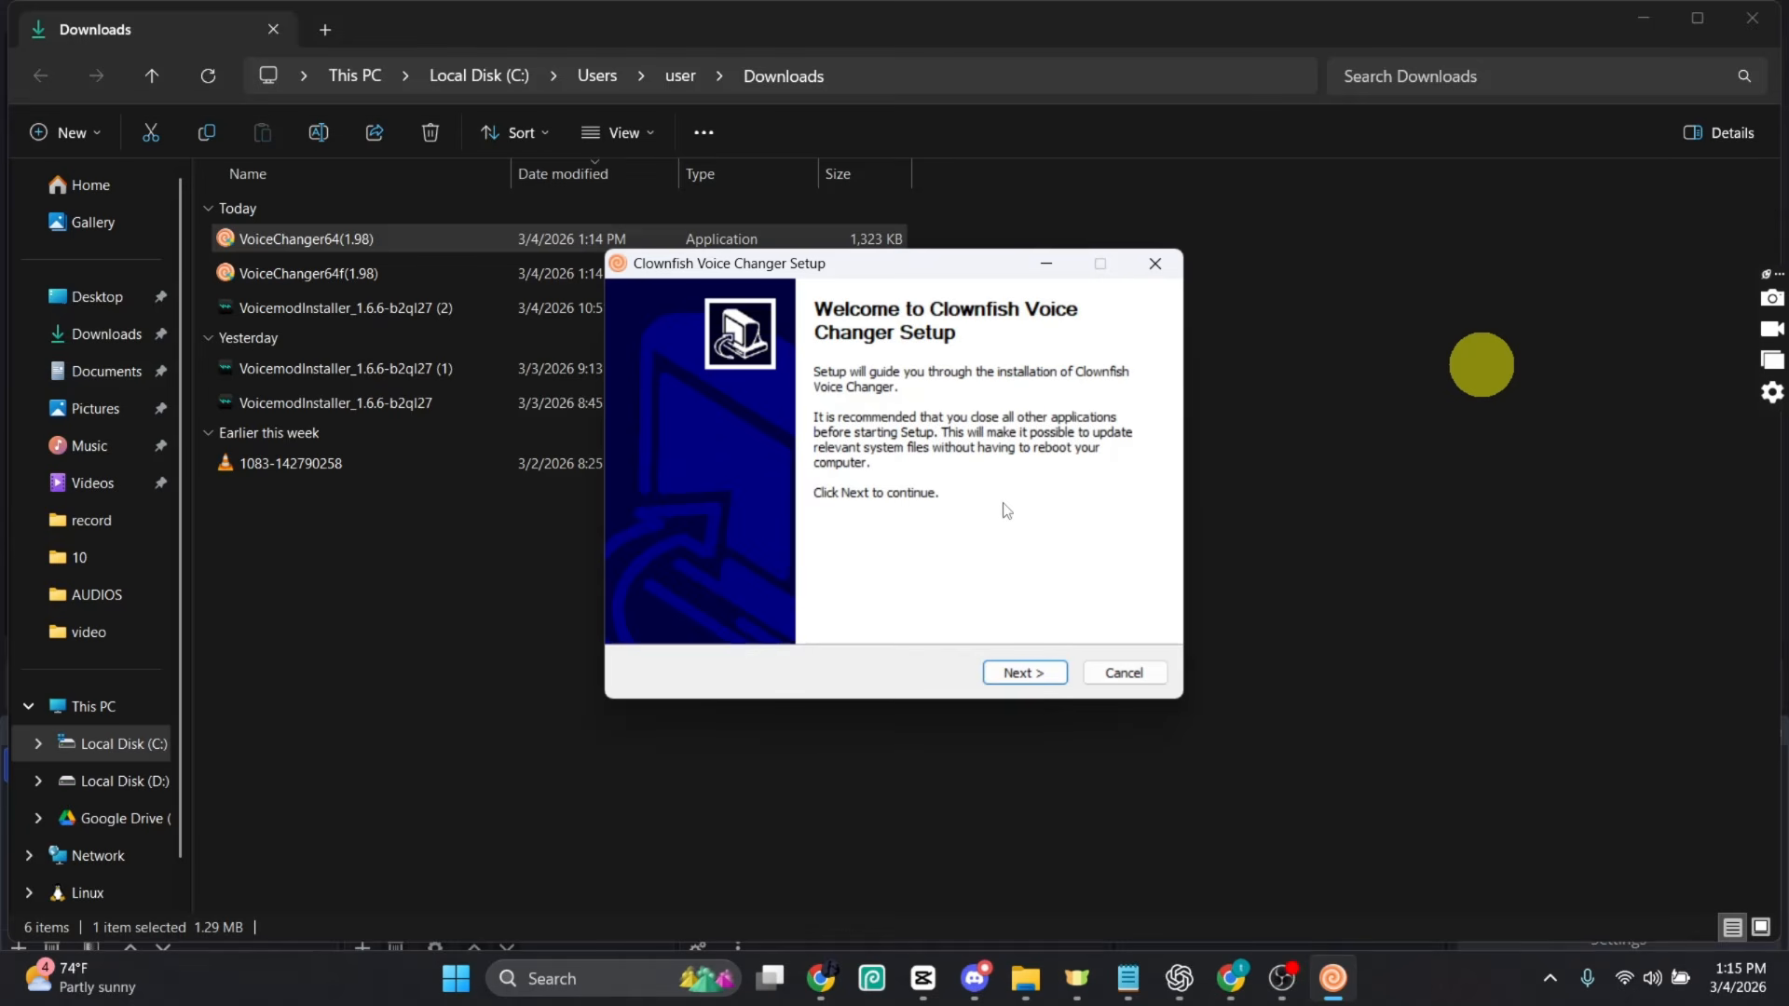
{"action": "left_click", "coordinate": [990, 669]}
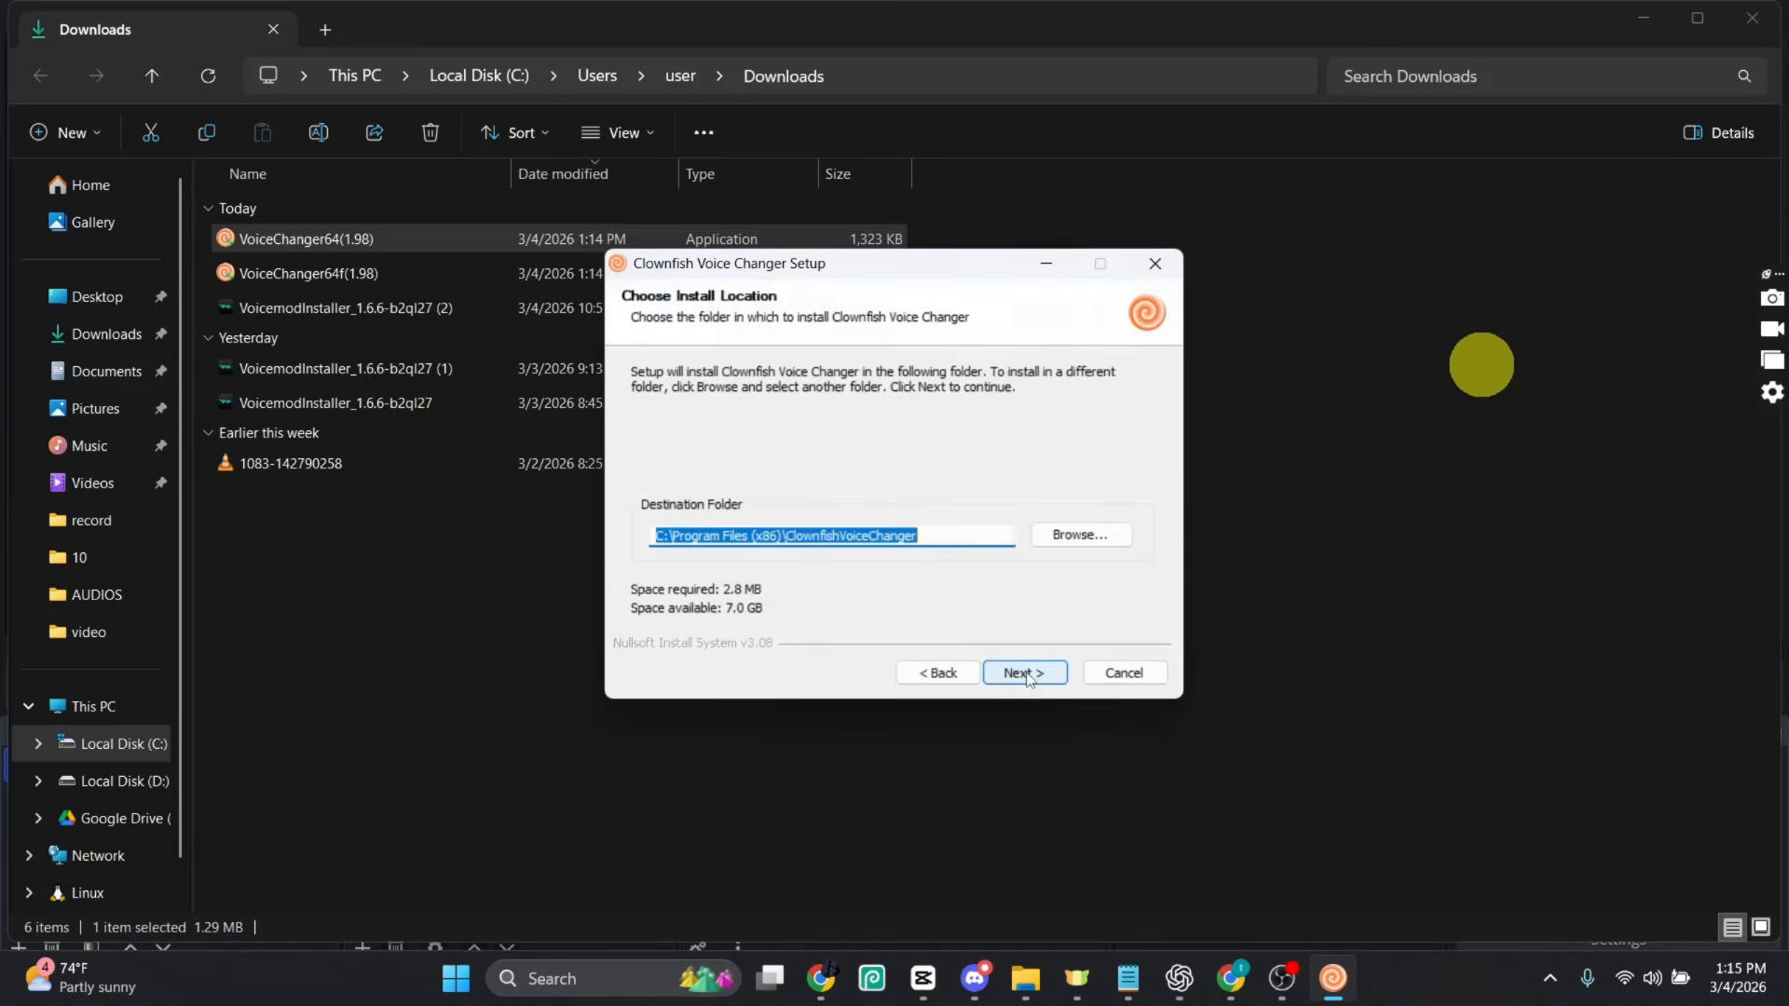
Step: Choose the aa folder on Local Disk (D:) as the install location and continue the setup
{"action": "left_click", "coordinate": [1087, 537]}
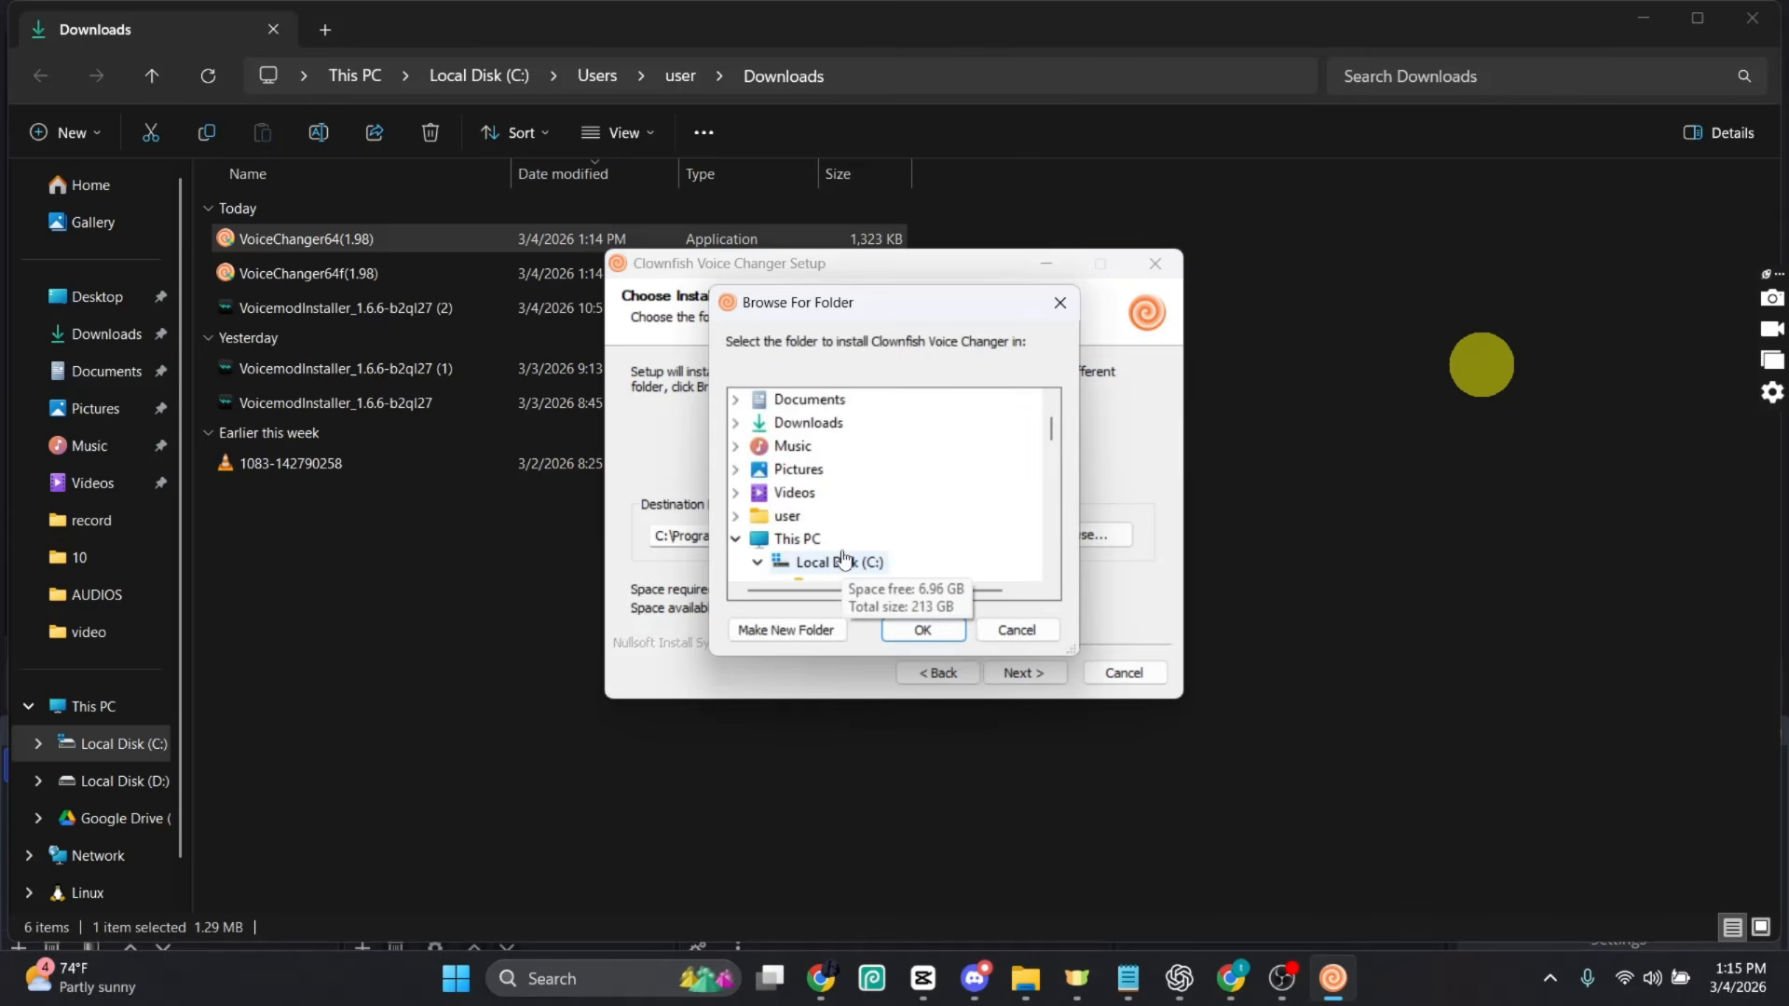
{"action": "scroll", "coordinate": [843, 559], "scroll_direction": "down", "scroll_amount": 10}
{"action": "left_click", "coordinate": [807, 463]}
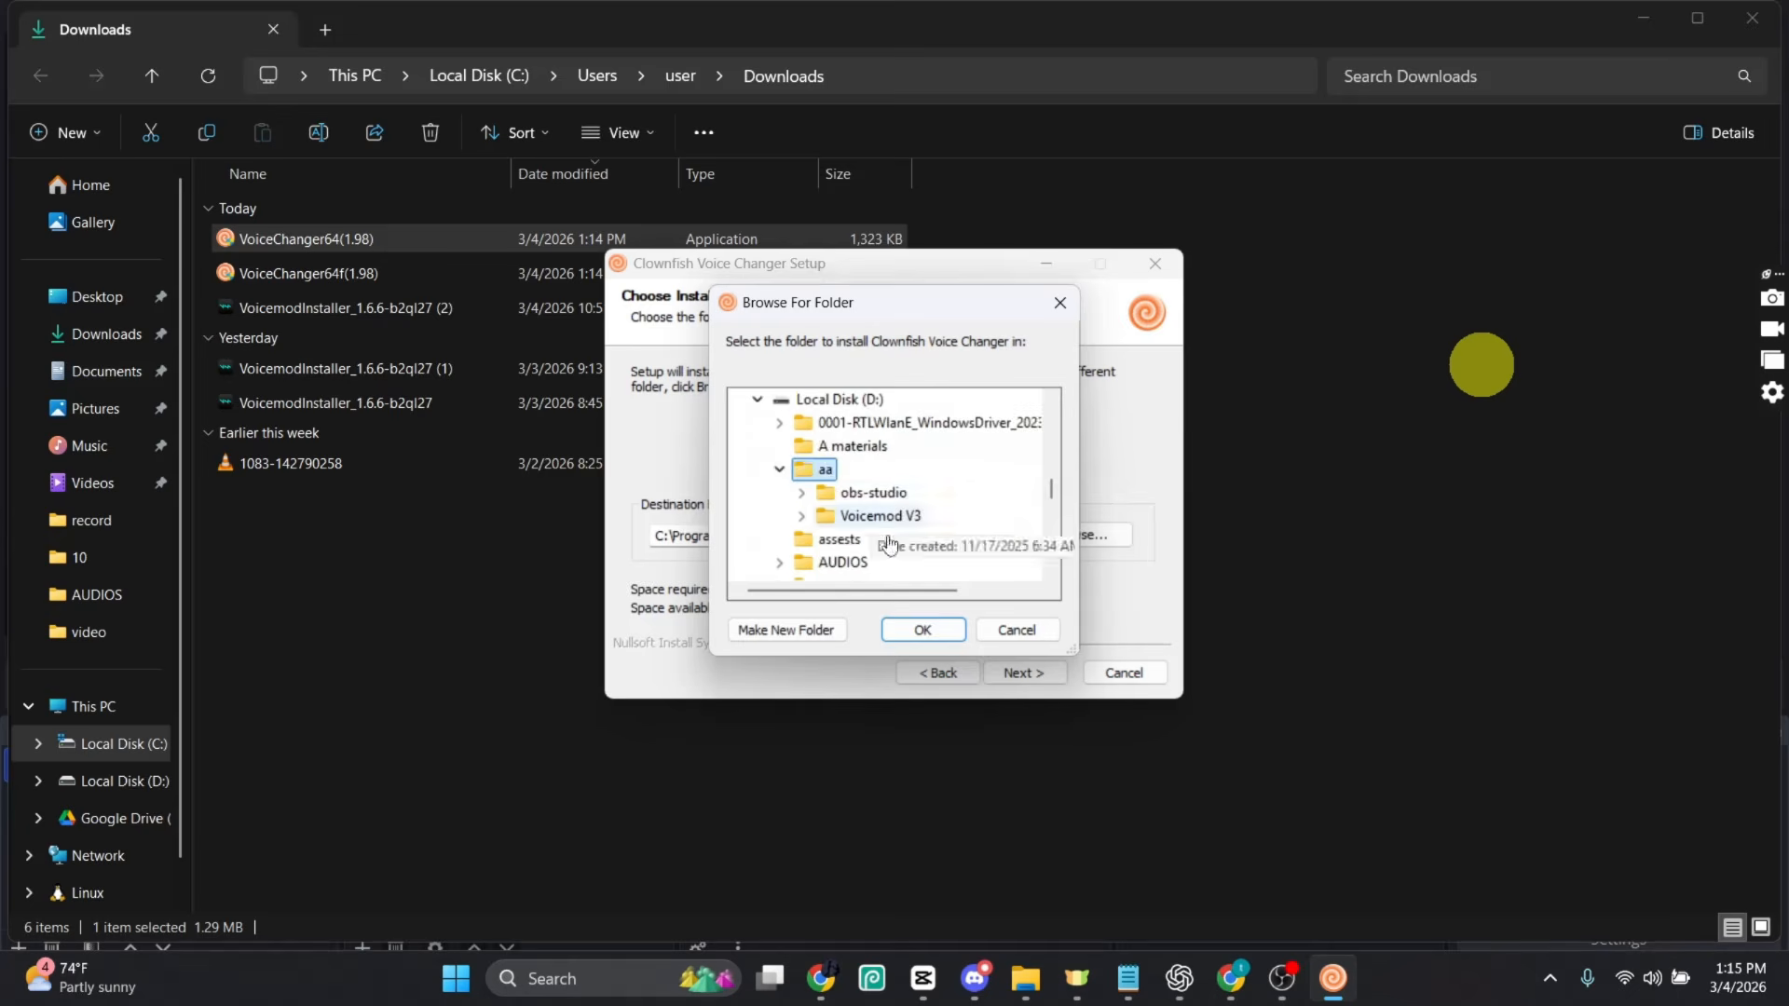
{"action": "left_click", "coordinate": [922, 629]}
{"action": "left_click", "coordinate": [1024, 673]}
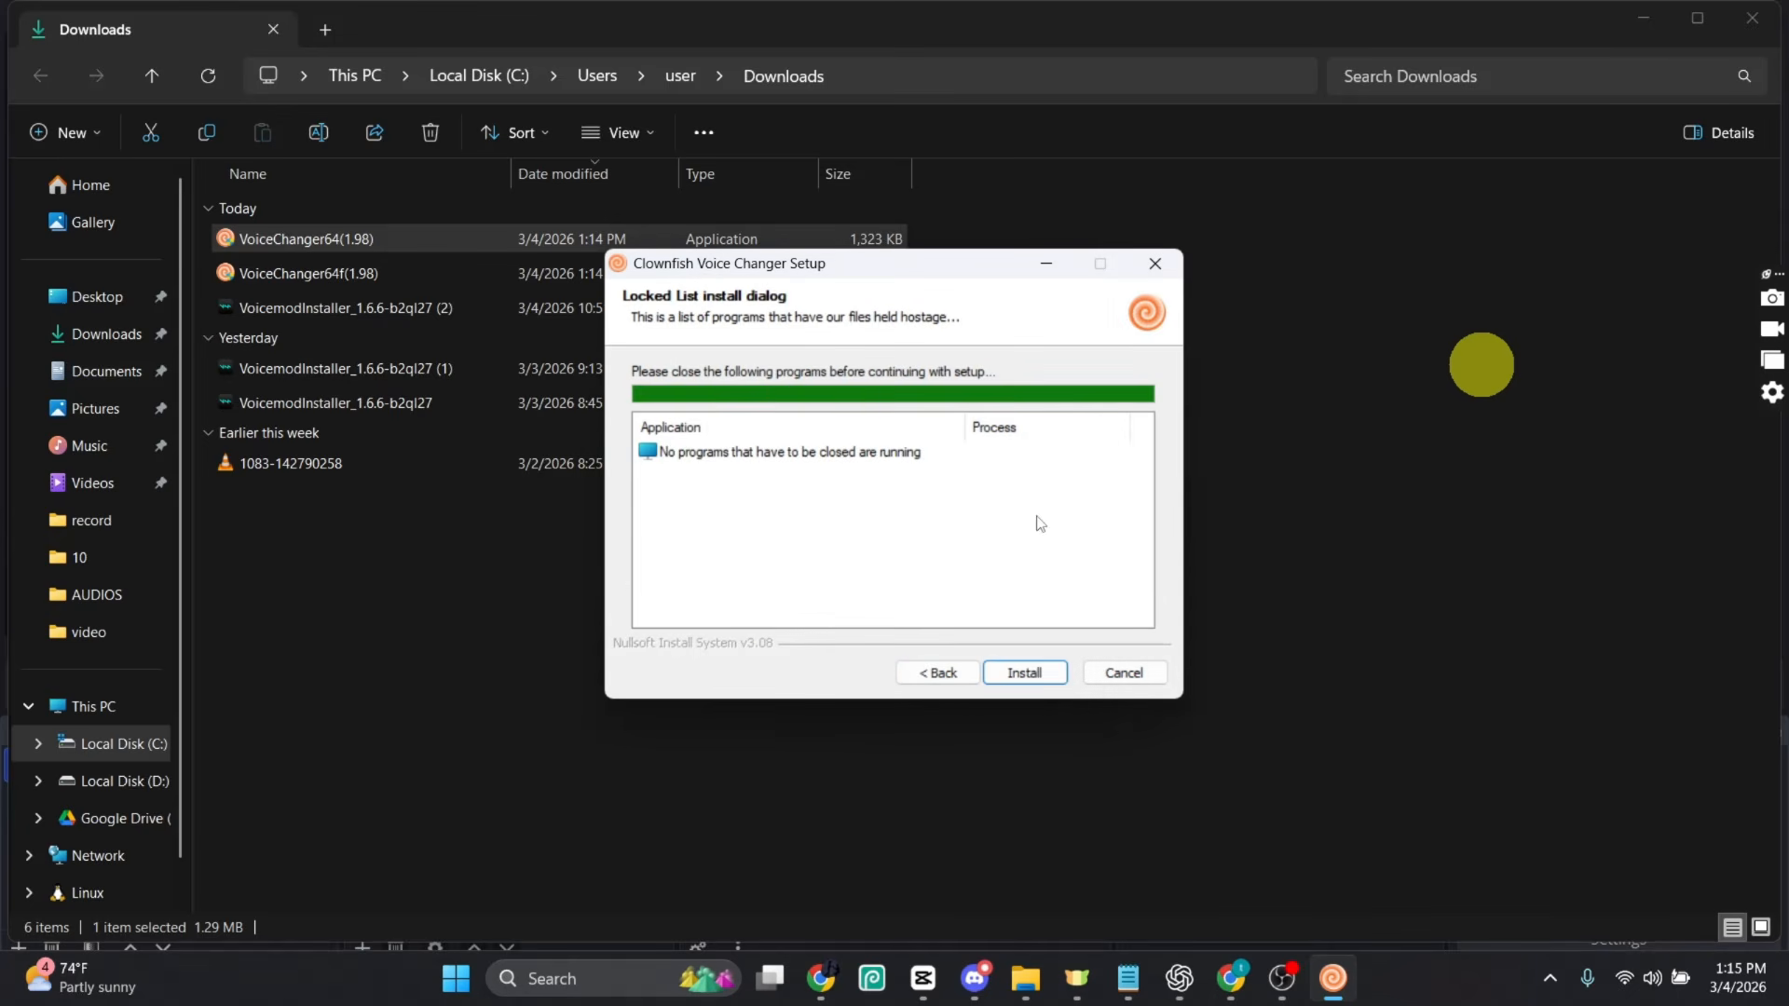
Step: Start the installation and answer y to the console prompt about stopping the Windows Audio service
{"action": "left_click", "coordinate": [1025, 672]}
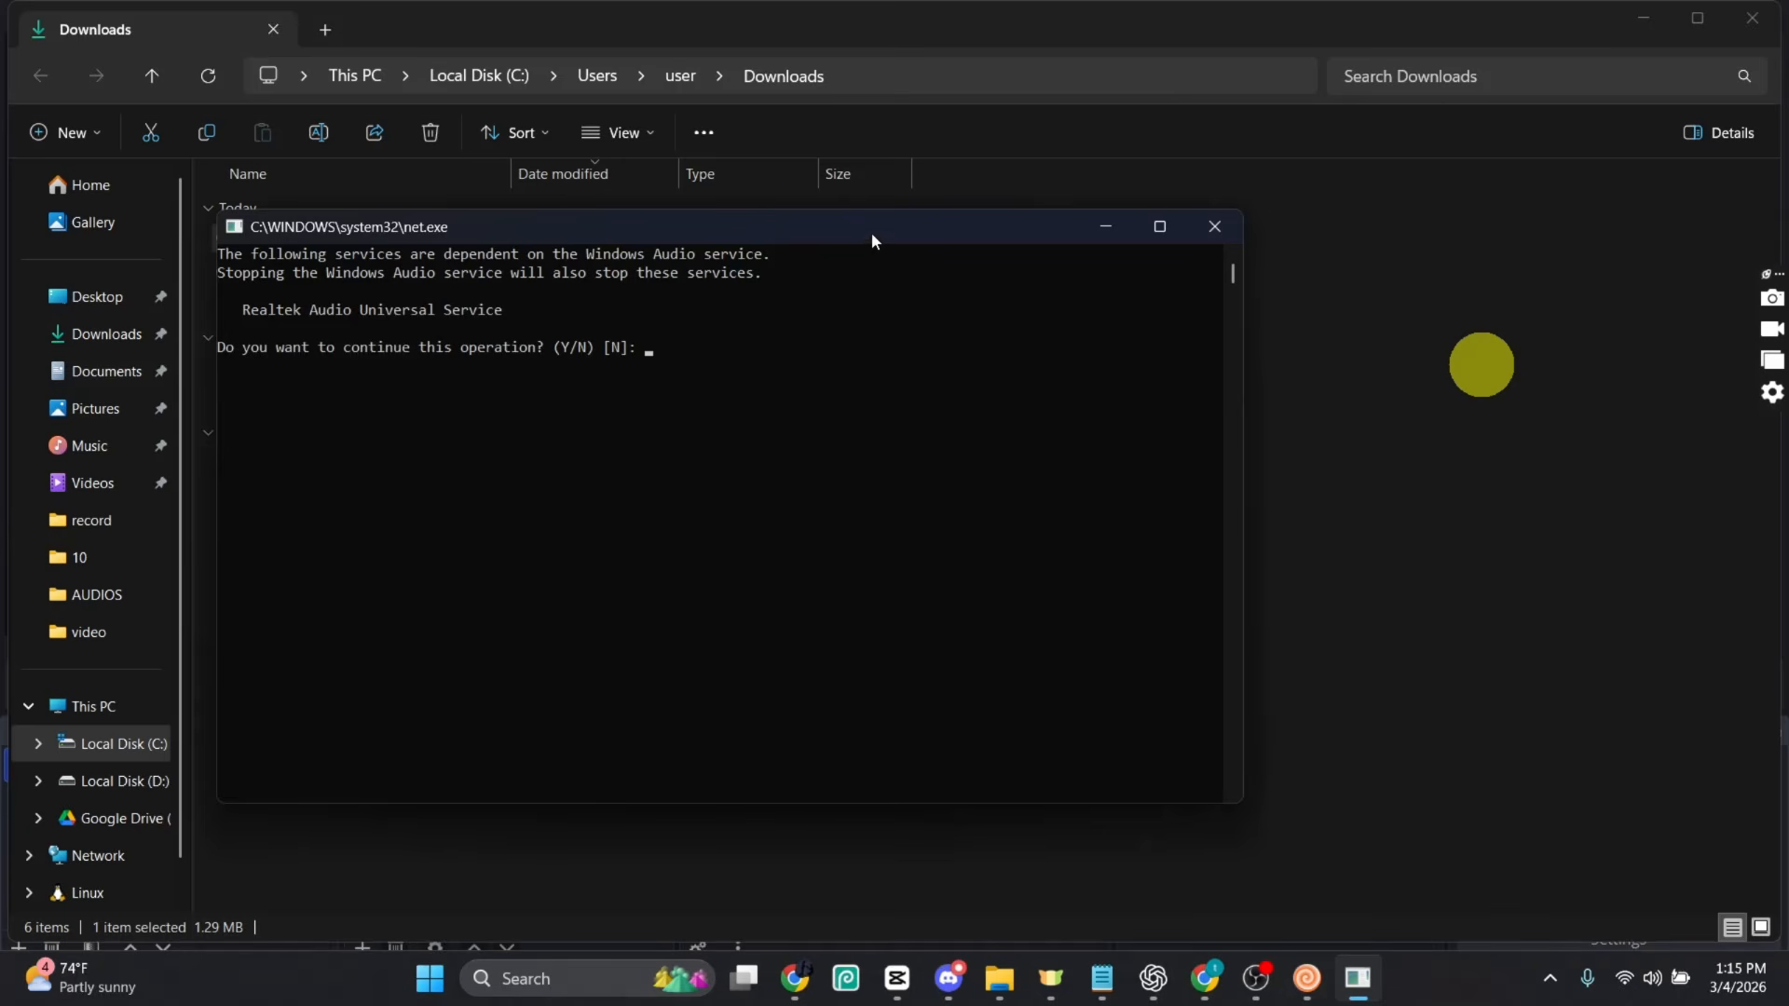
{"action": "left_click_drag", "start_coordinate": [870, 232], "coordinate": [1182, 247]}
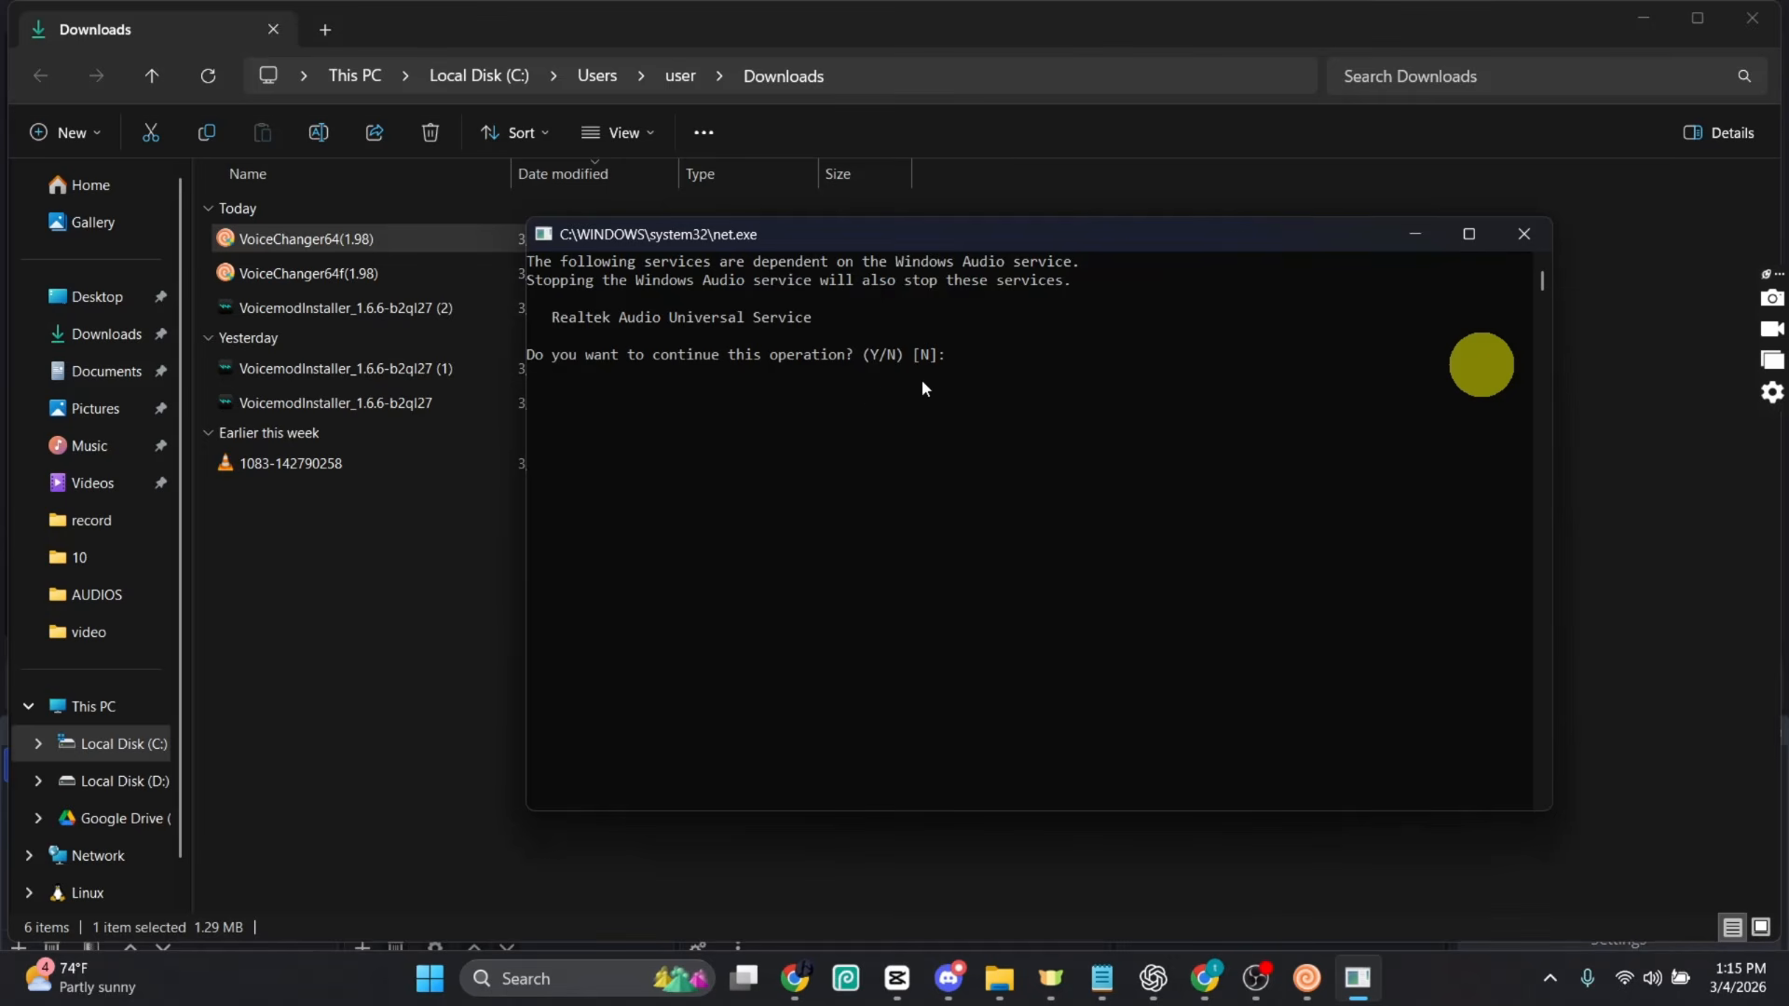
{"action": "type", "text": "y"}
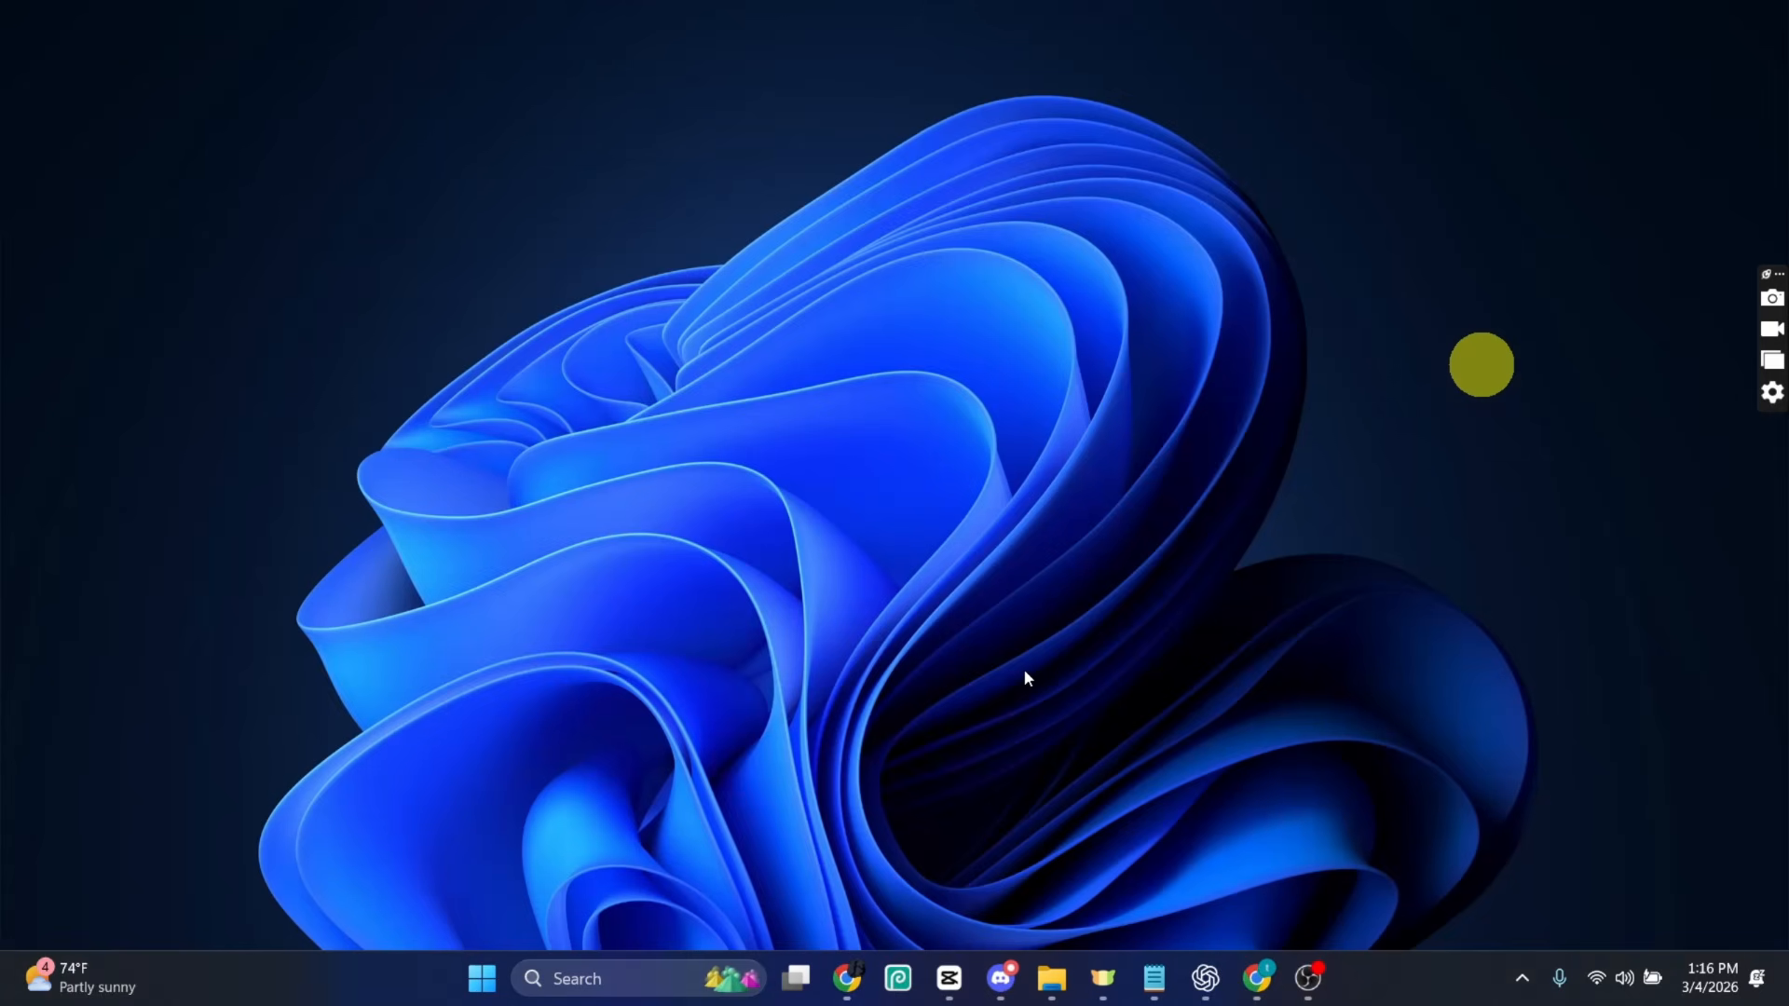
Step: Launch Clownfish Voice Changer and agree to install it on the default audio capture device
{"action": "left_click", "coordinate": [667, 978]}
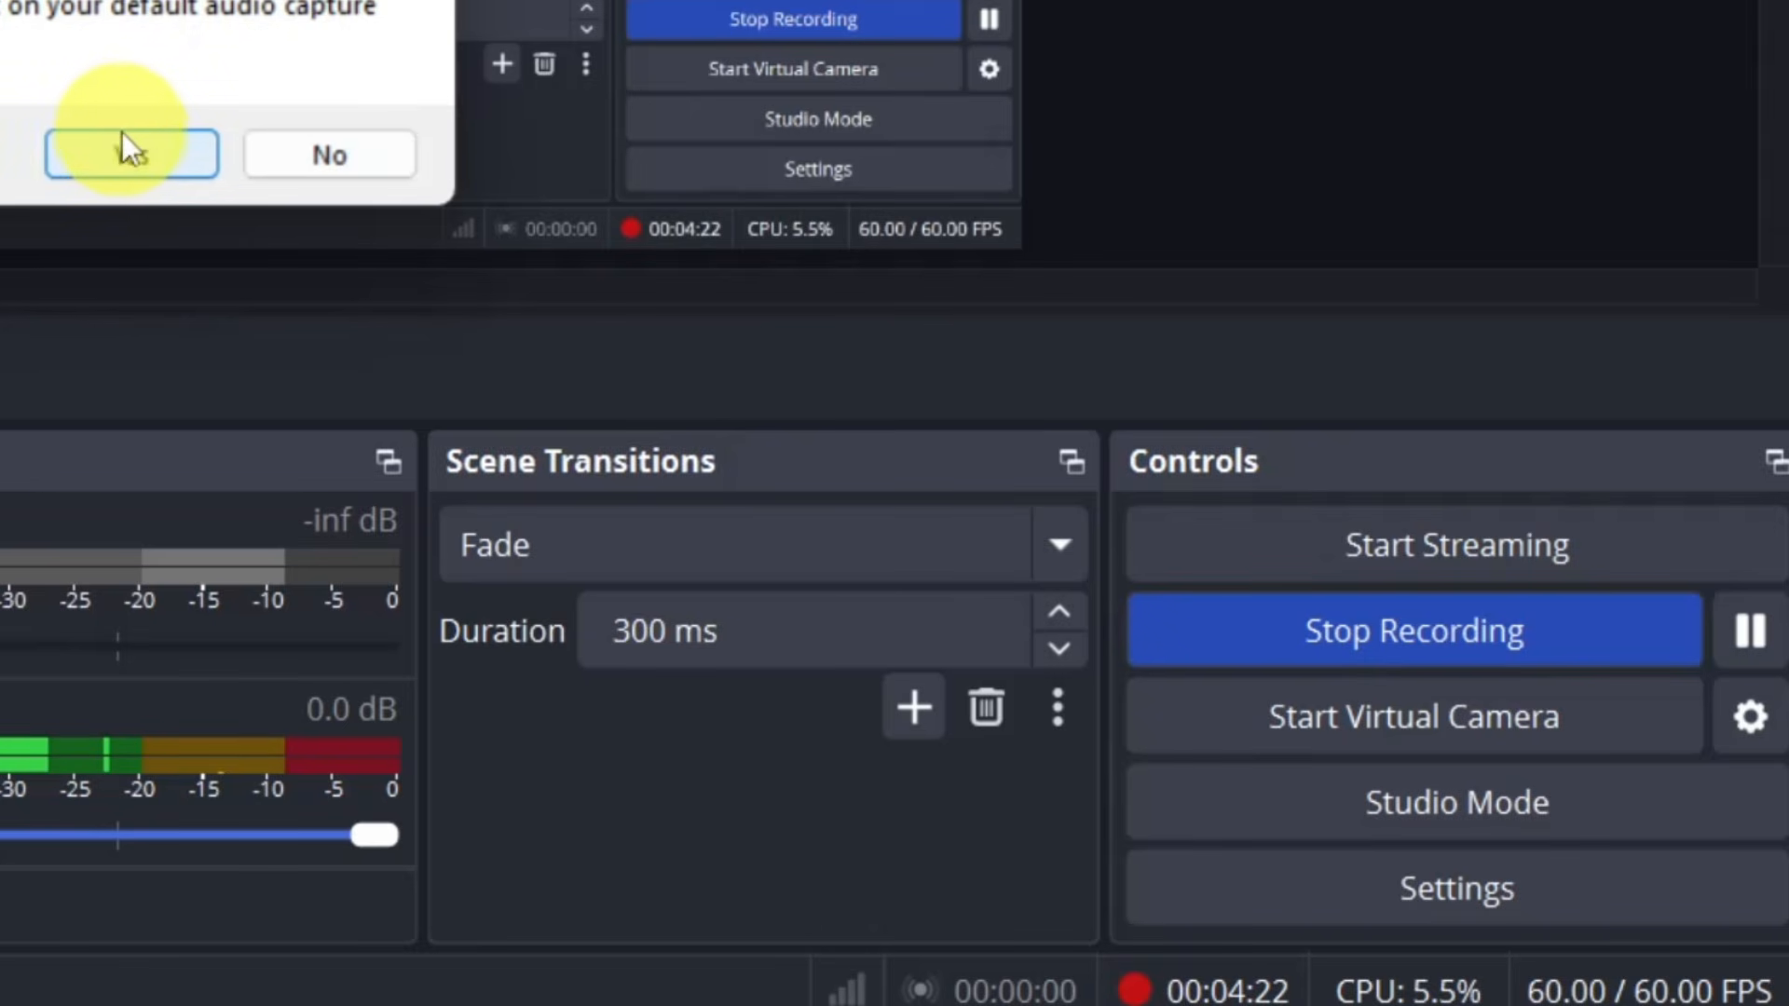
{"action": "left_click", "coordinate": [143, 156]}
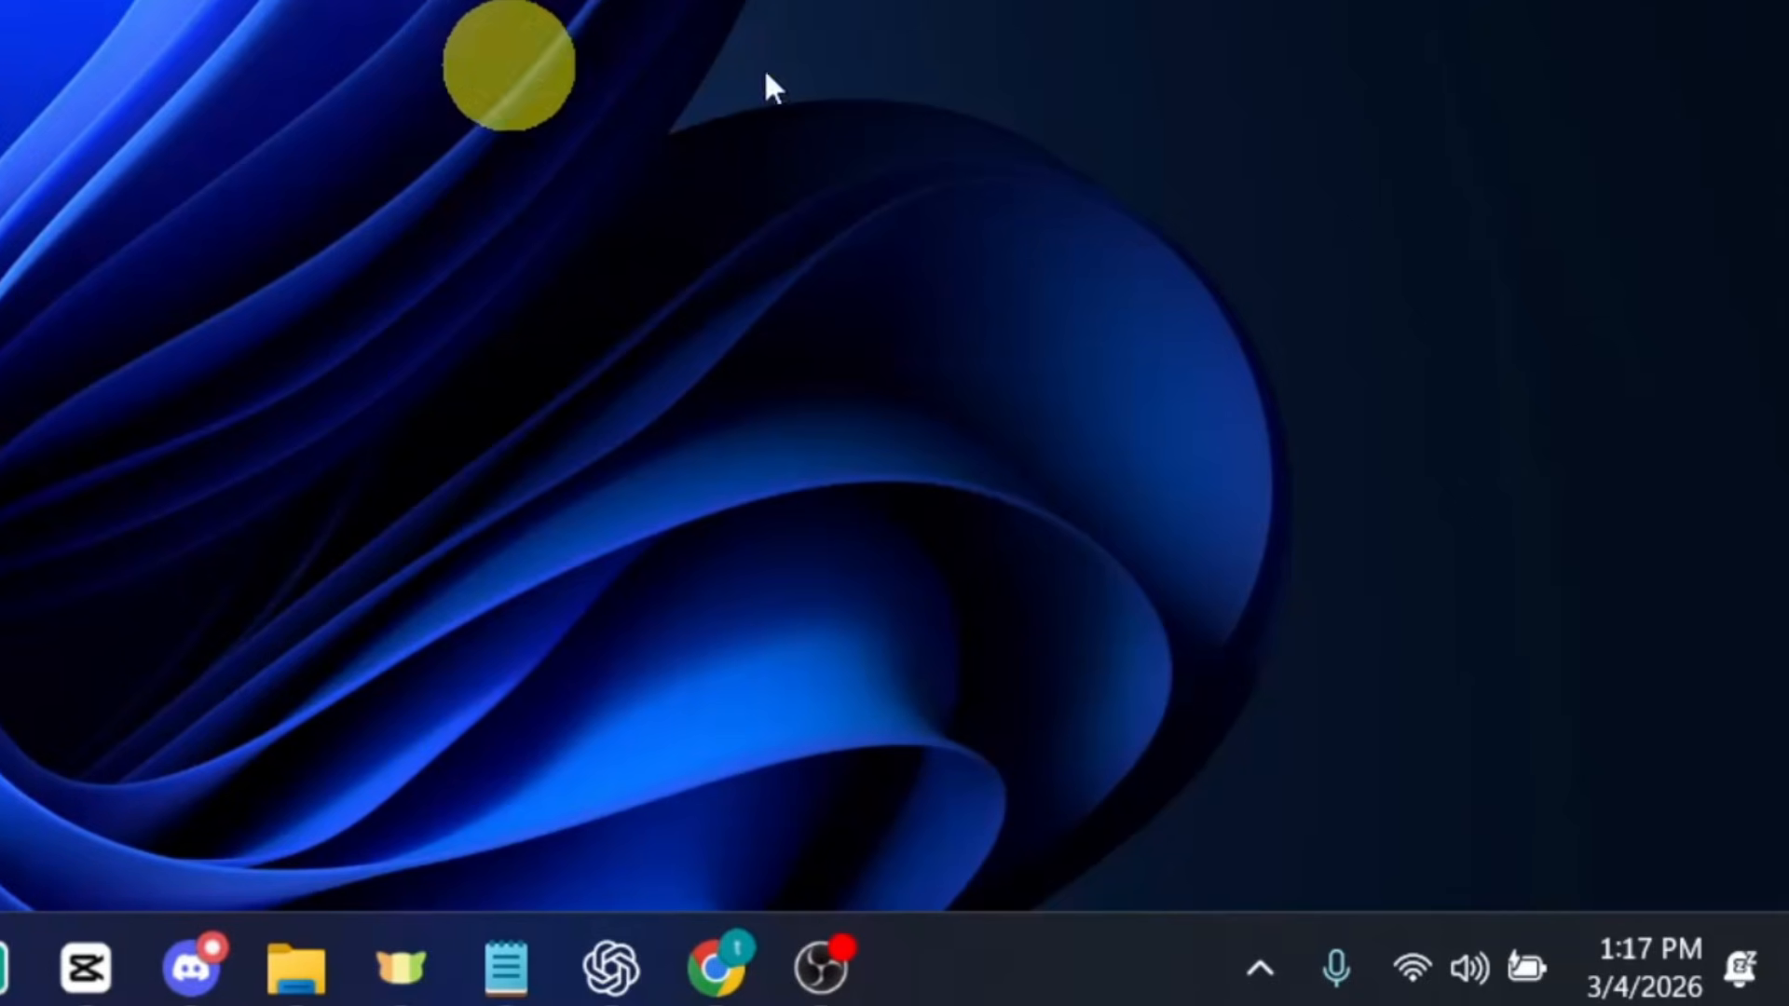
Step: Check which microphones Clownfish is installed on in its System Integration setup, then close the window
{"action": "left_click", "coordinate": [1287, 986]}
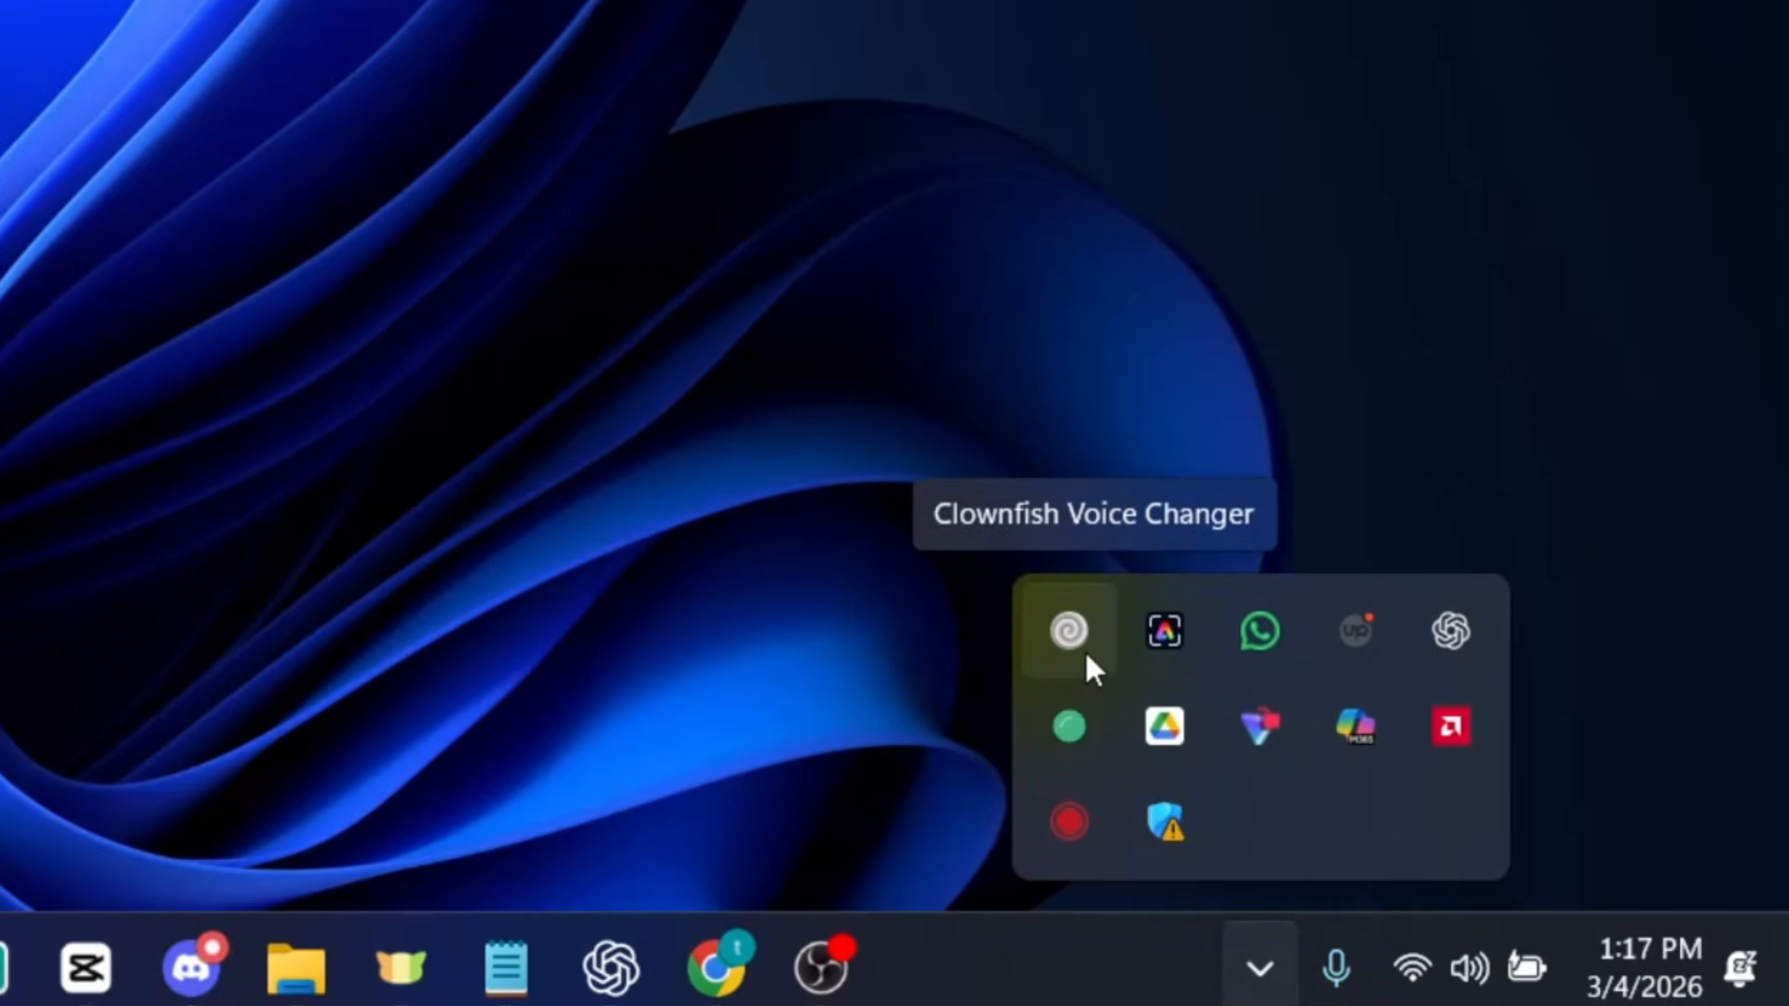
{"action": "right_click", "coordinate": [1084, 646]}
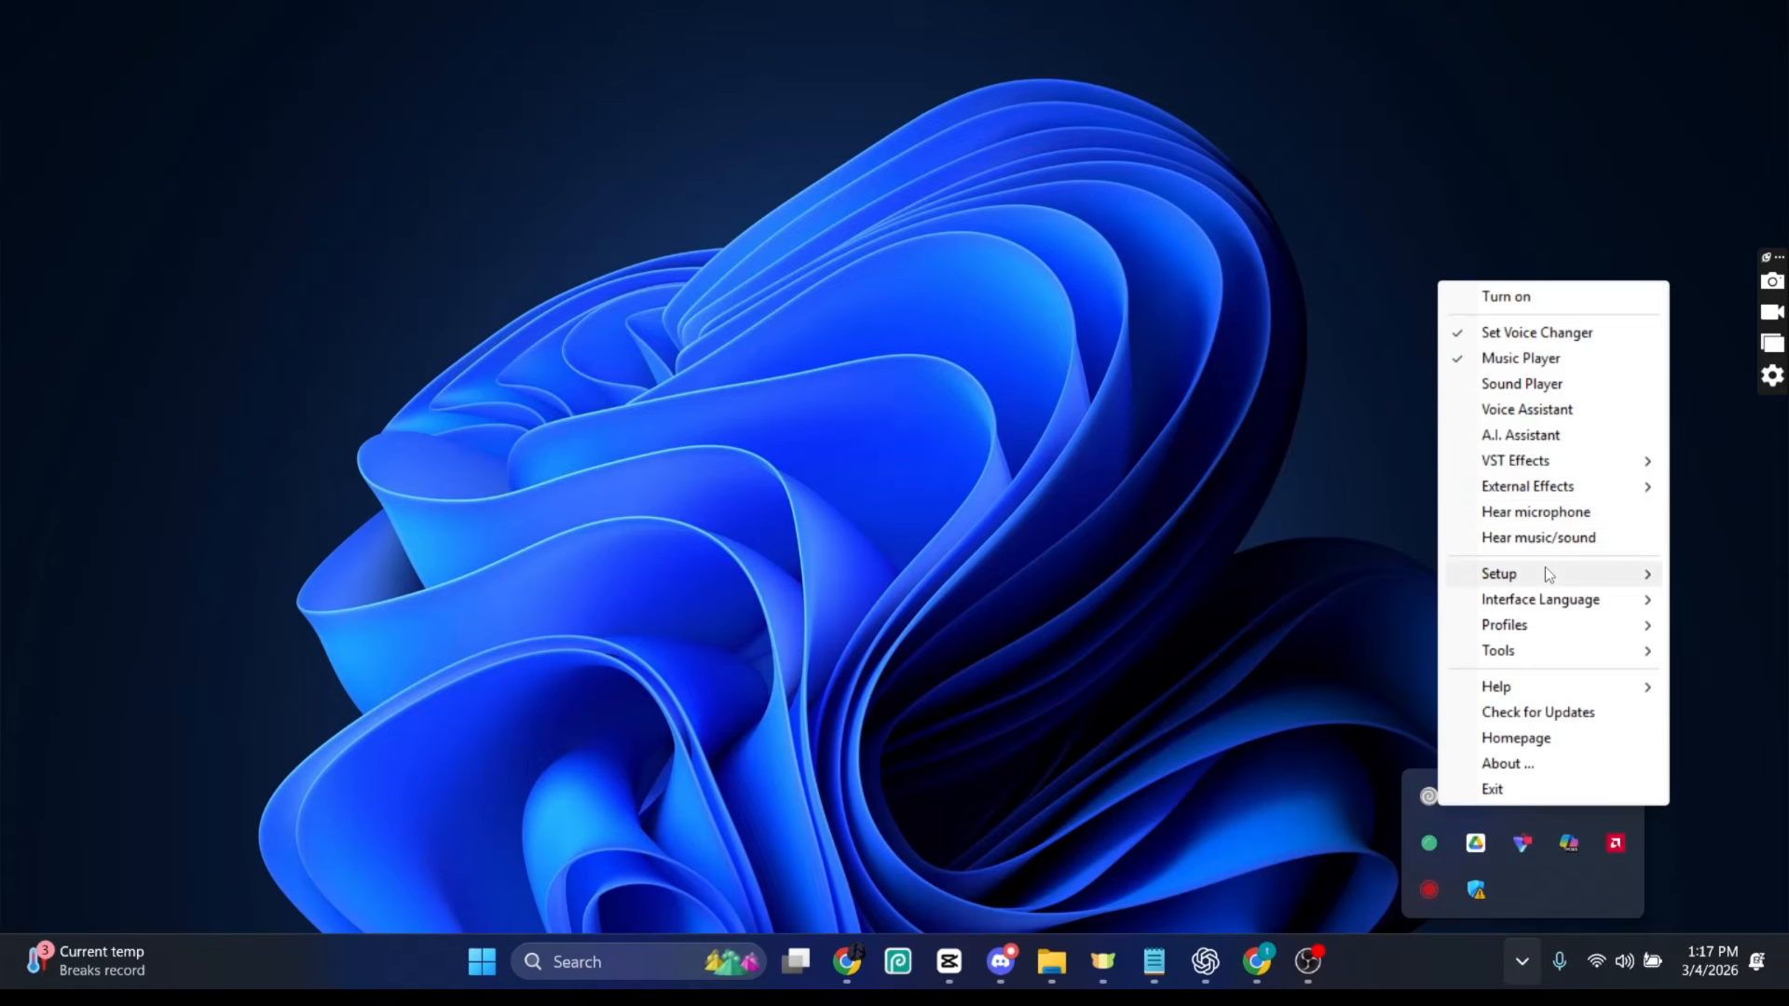
{"action": "mouse_move", "coordinate": [1539, 574]}
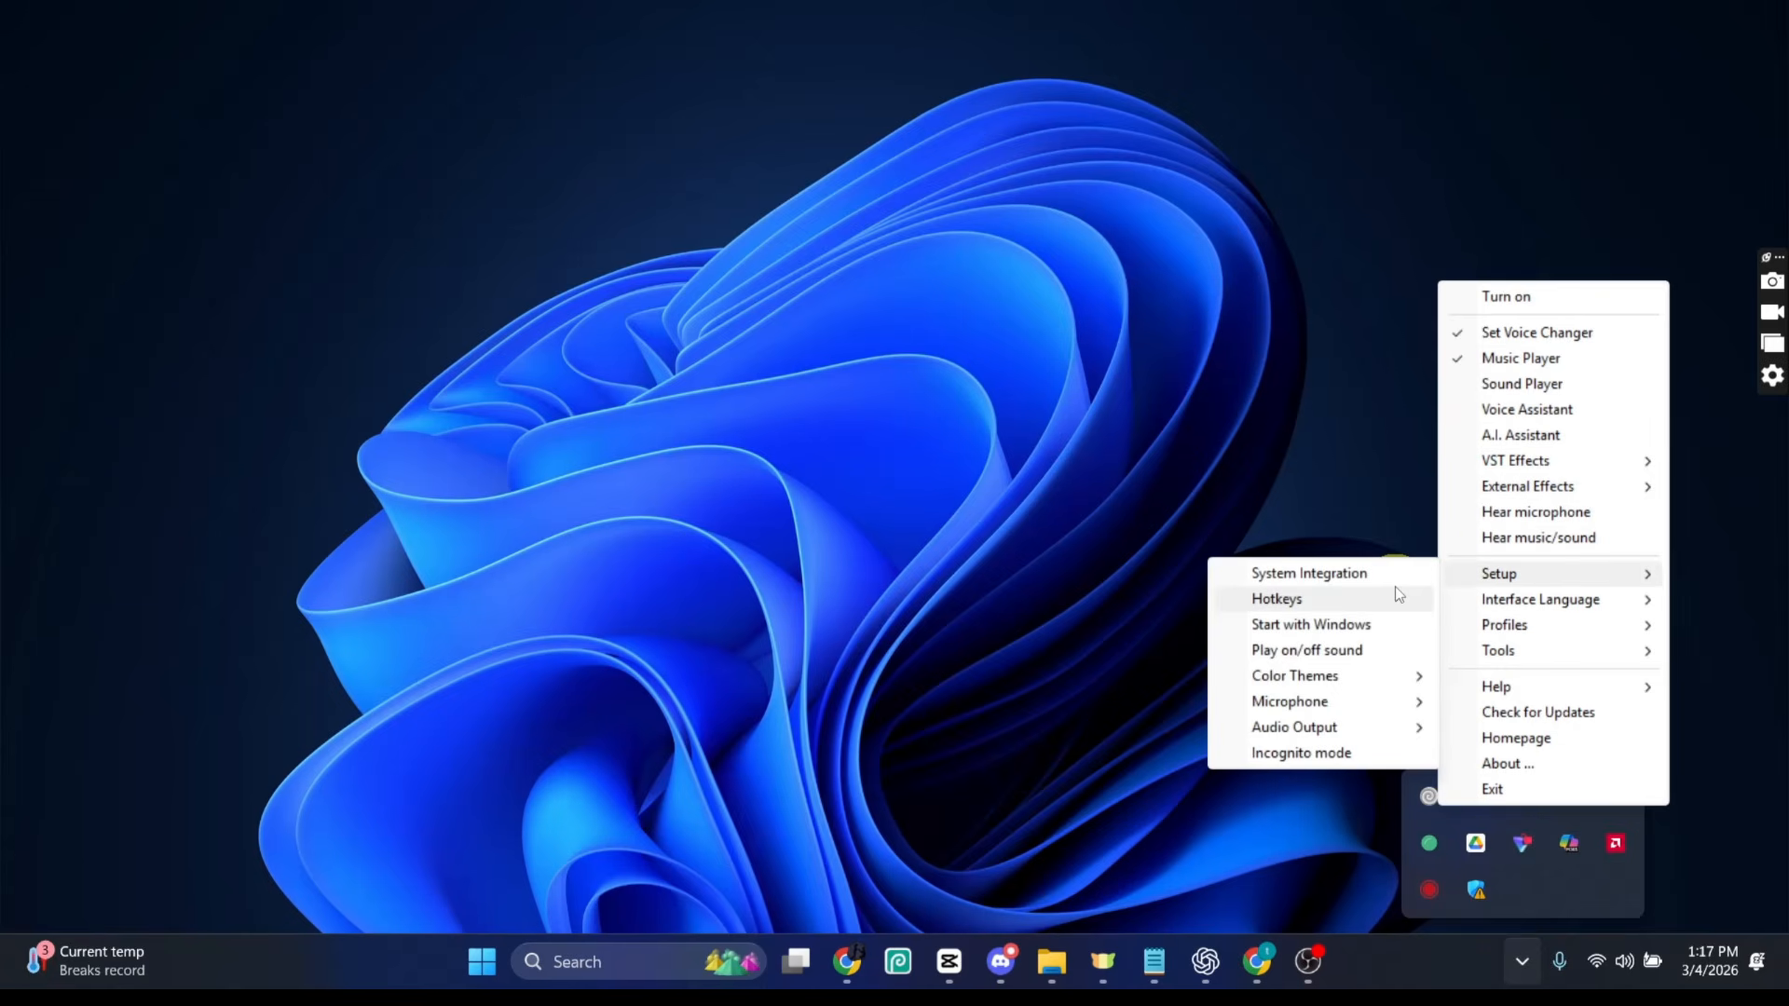
{"action": "left_click", "coordinate": [1323, 573]}
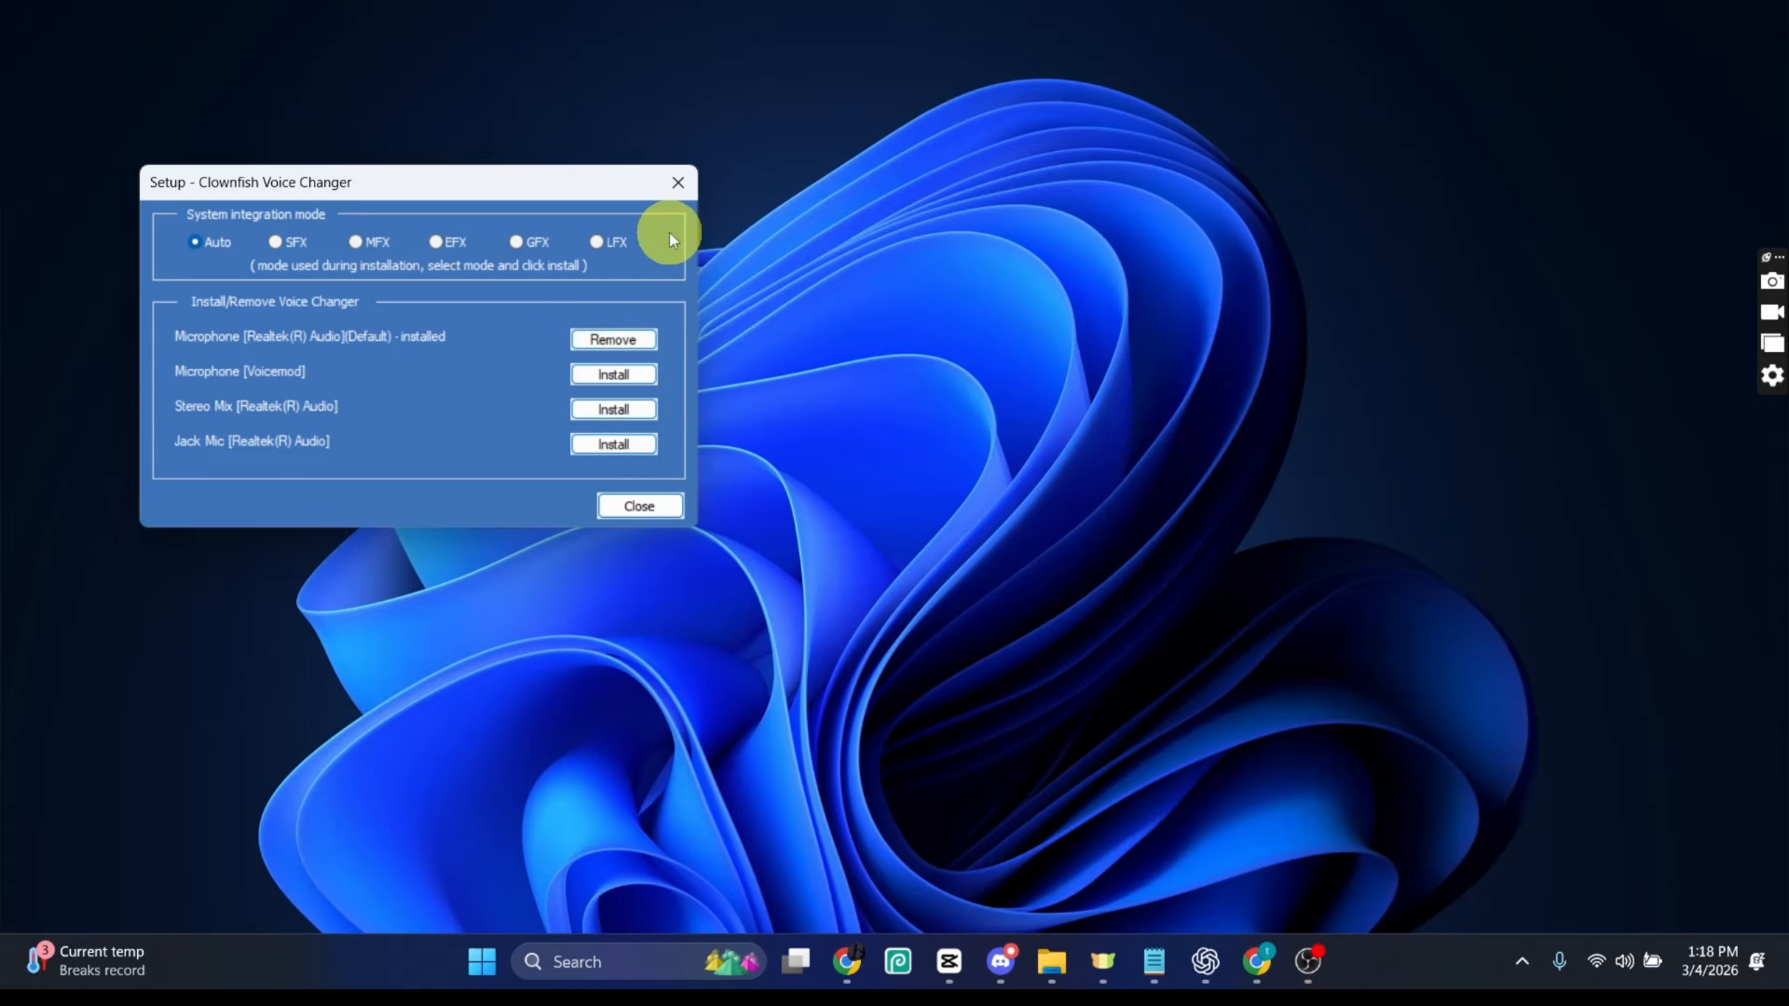
{"action": "left_click", "coordinate": [679, 184]}
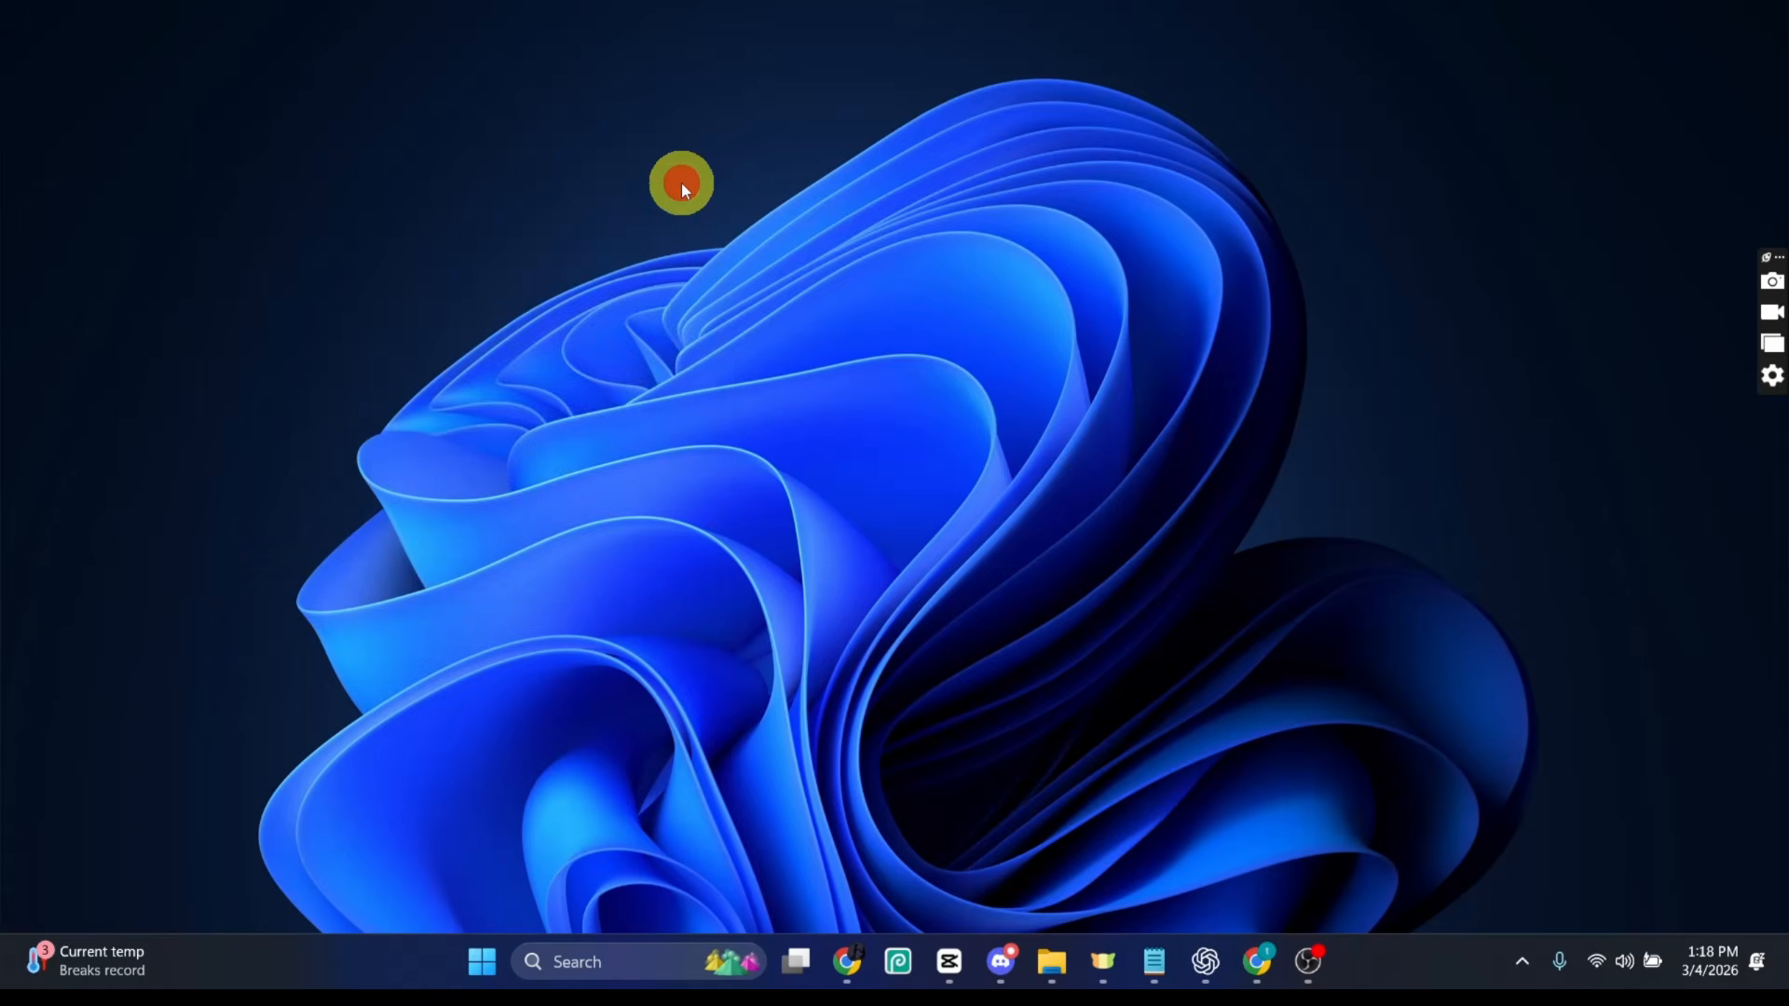
Step: Open Clownfish's Set Voice Changer window, move it toward the middle of the desktop and clear the active effect
{"action": "left_click", "coordinate": [1524, 964]}
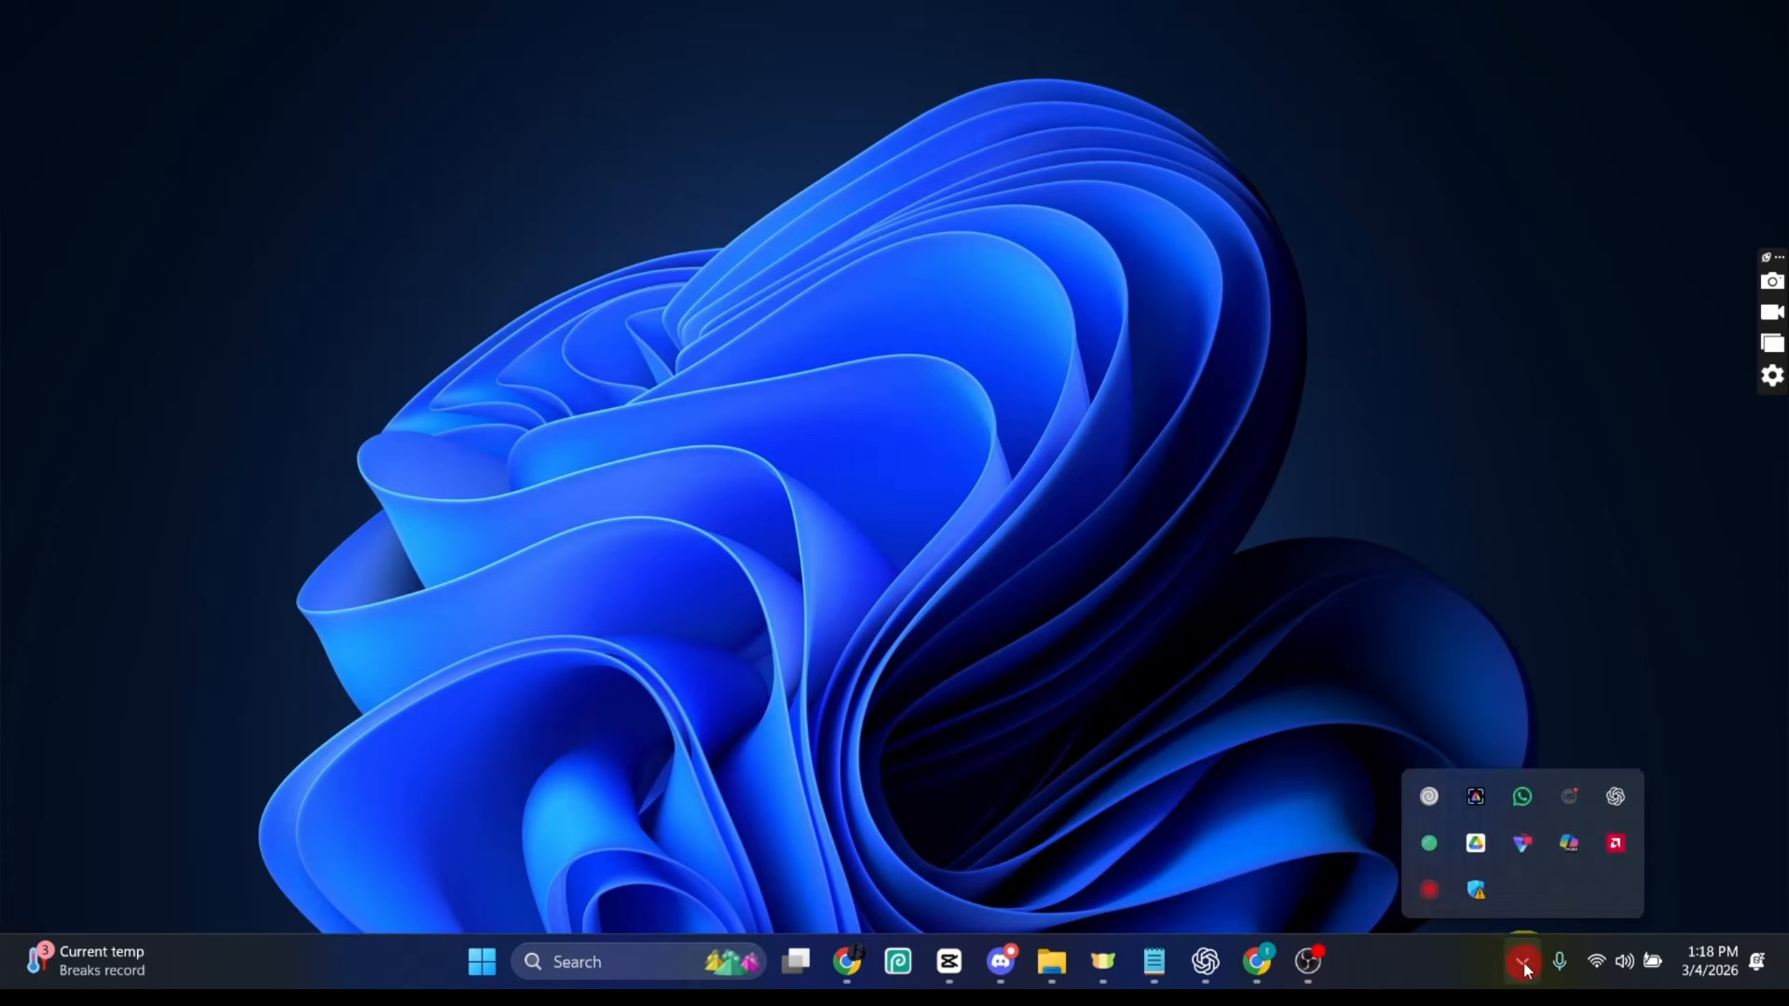
{"action": "right_click", "coordinate": [1429, 797]}
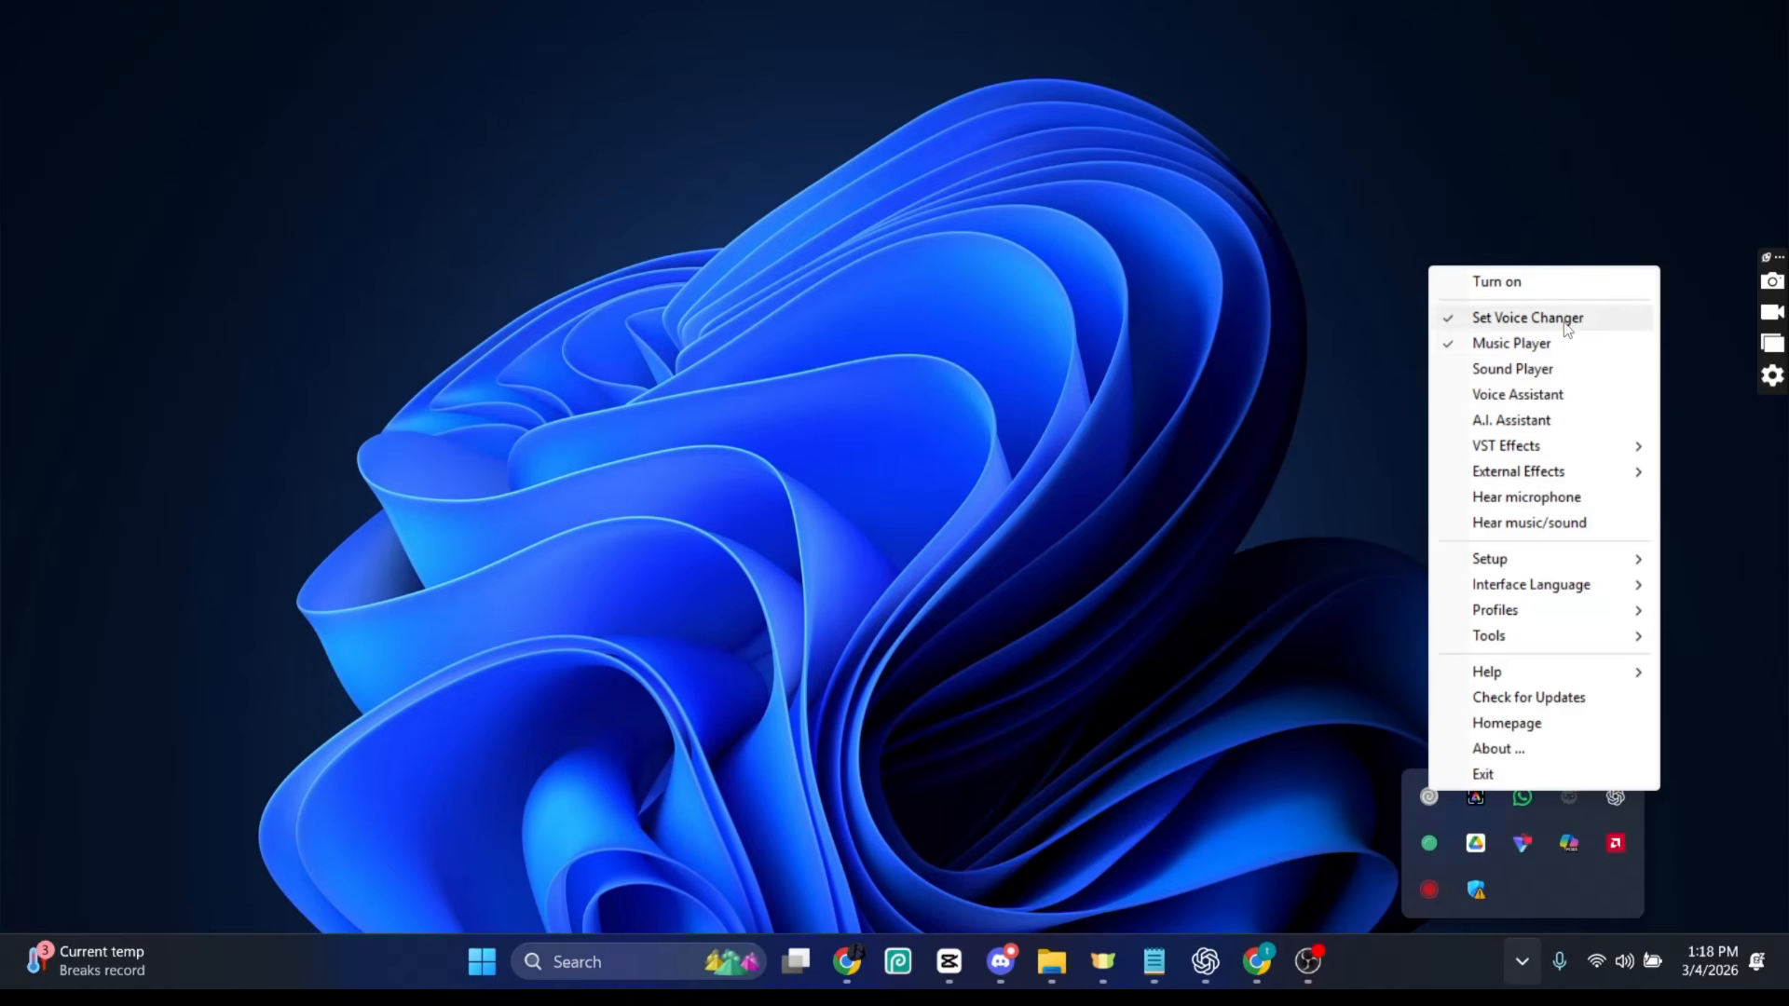
{"action": "left_click", "coordinate": [1528, 318]}
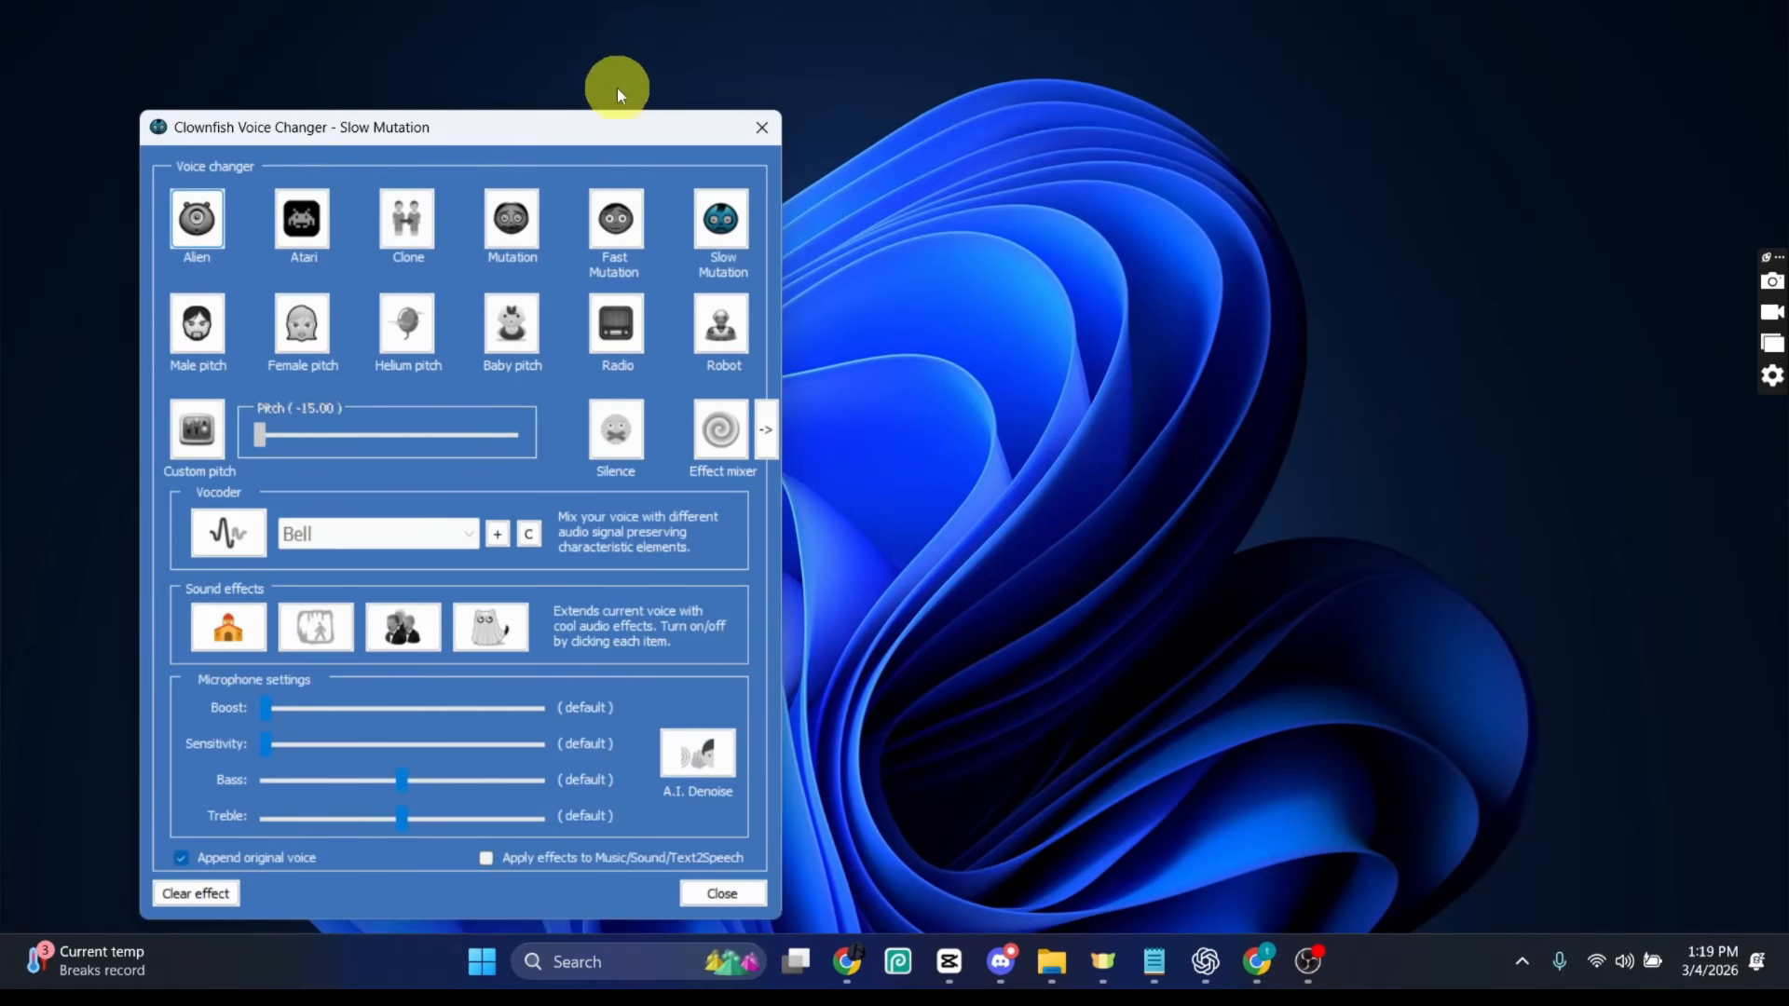
{"action": "left_click_drag", "start_coordinate": [589, 125], "coordinate": [986, 82]}
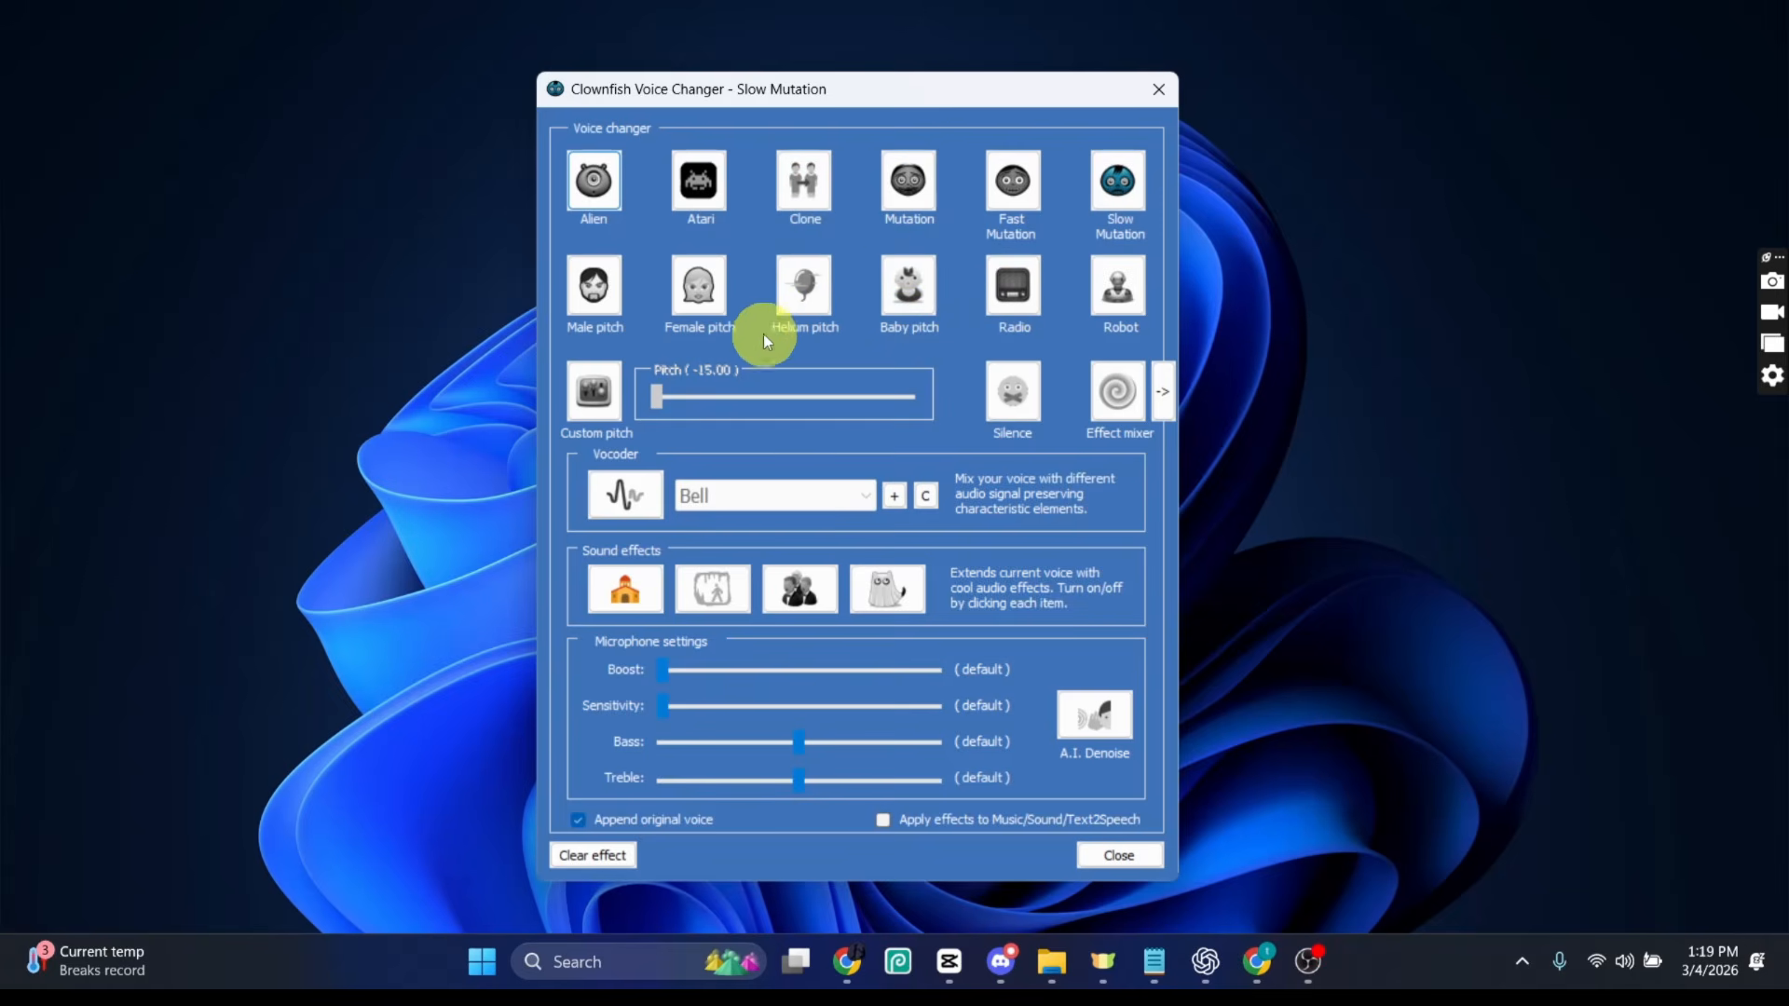
{"action": "left_click", "coordinate": [601, 853]}
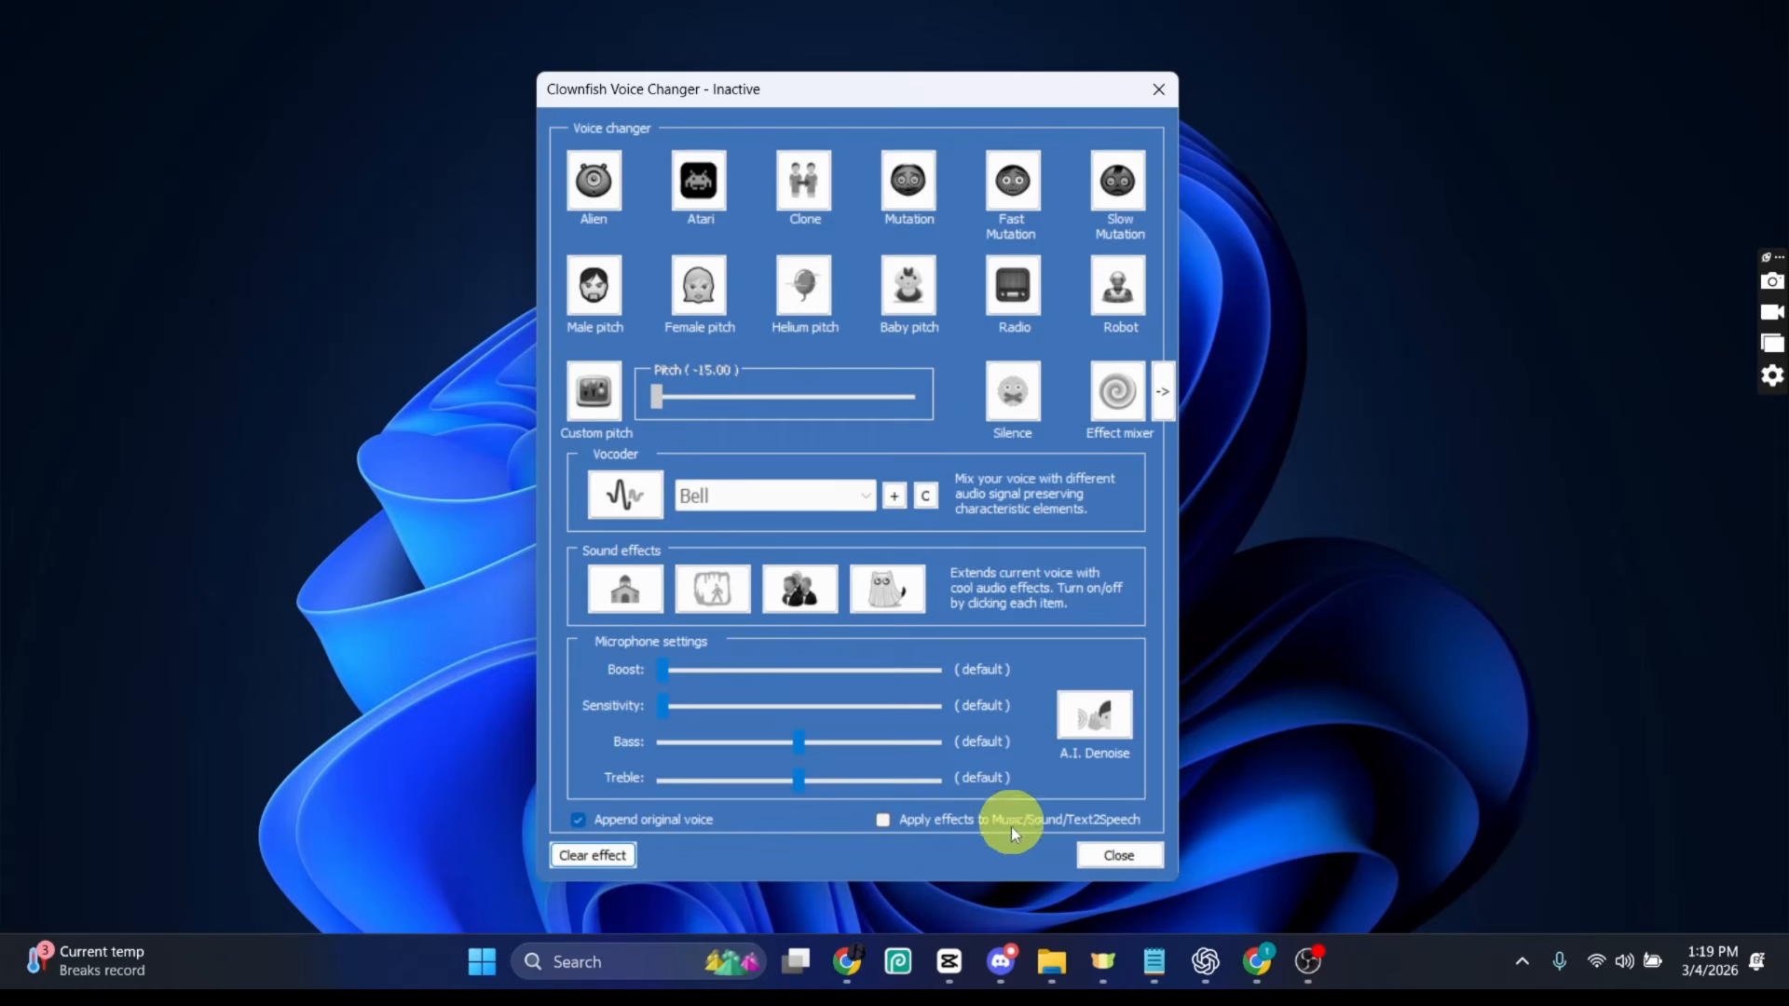
Step: Switch to Discord and select Windows Default as the microphone in the Voice & Video settings
{"action": "left_click", "coordinate": [996, 967]}
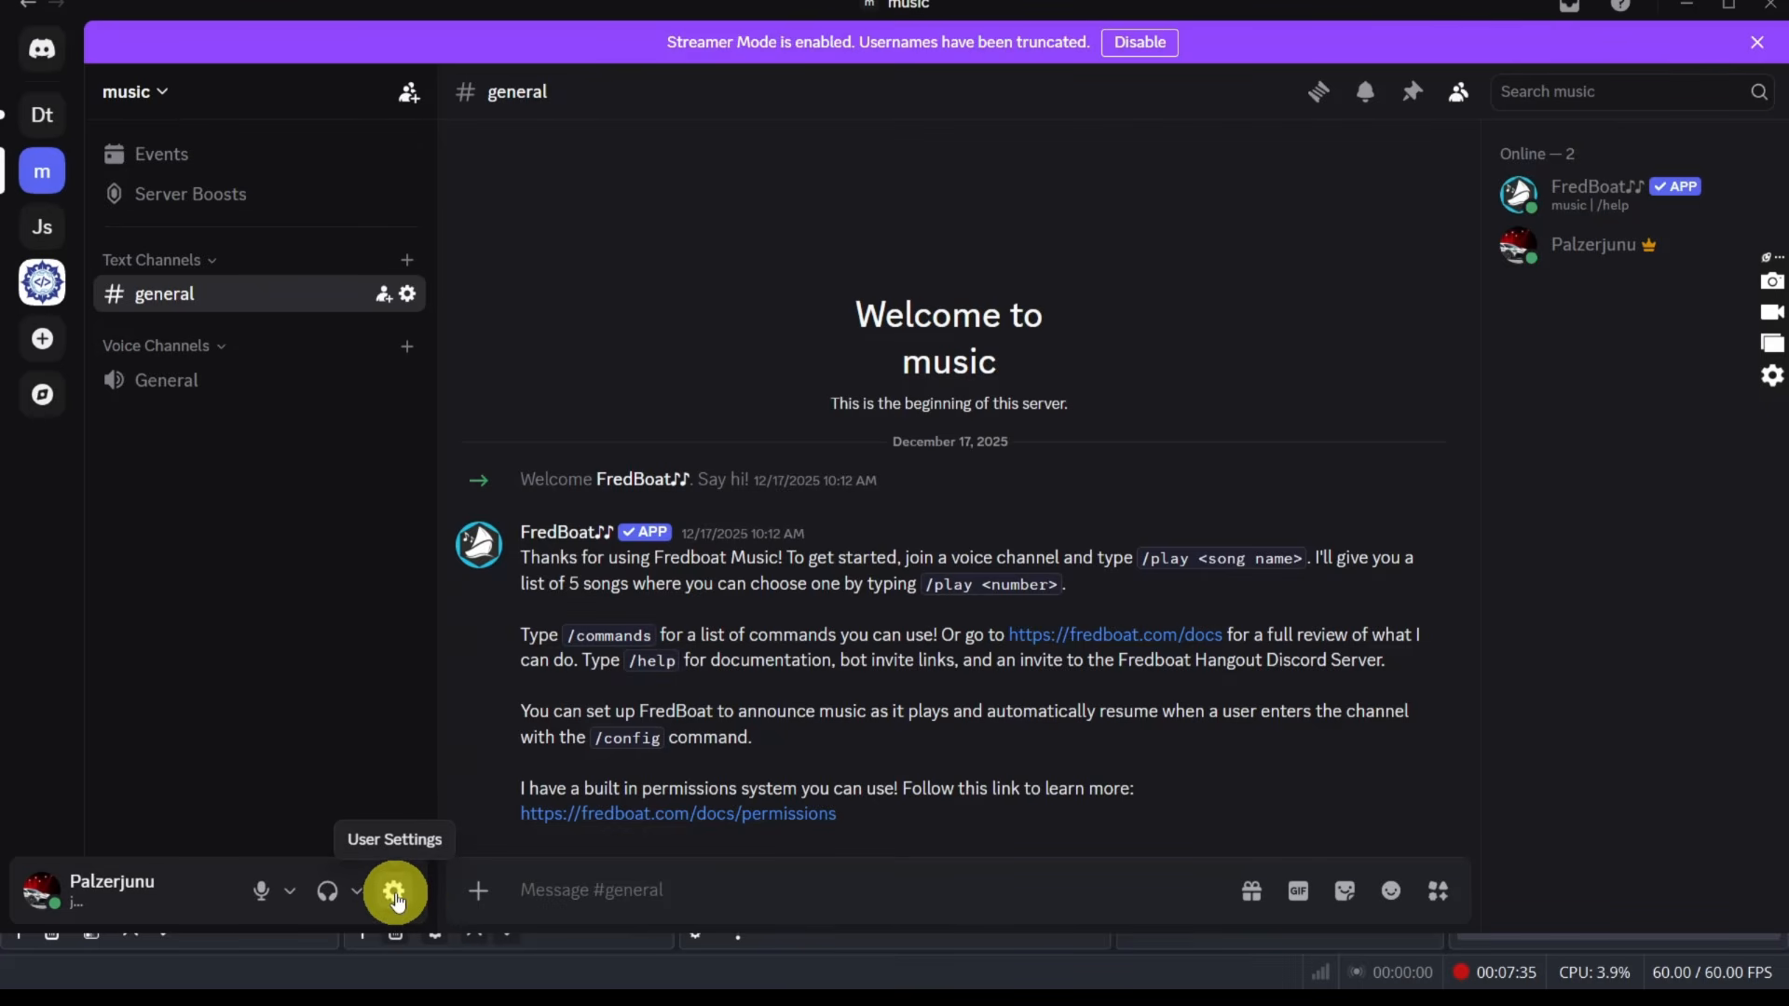
{"action": "left_click", "coordinate": [395, 900]}
{"action": "scroll", "coordinate": [307, 818], "scroll_direction": "down", "scroll_amount": 3}
{"action": "scroll", "coordinate": [287, 806], "scroll_direction": "down", "scroll_amount": 3}
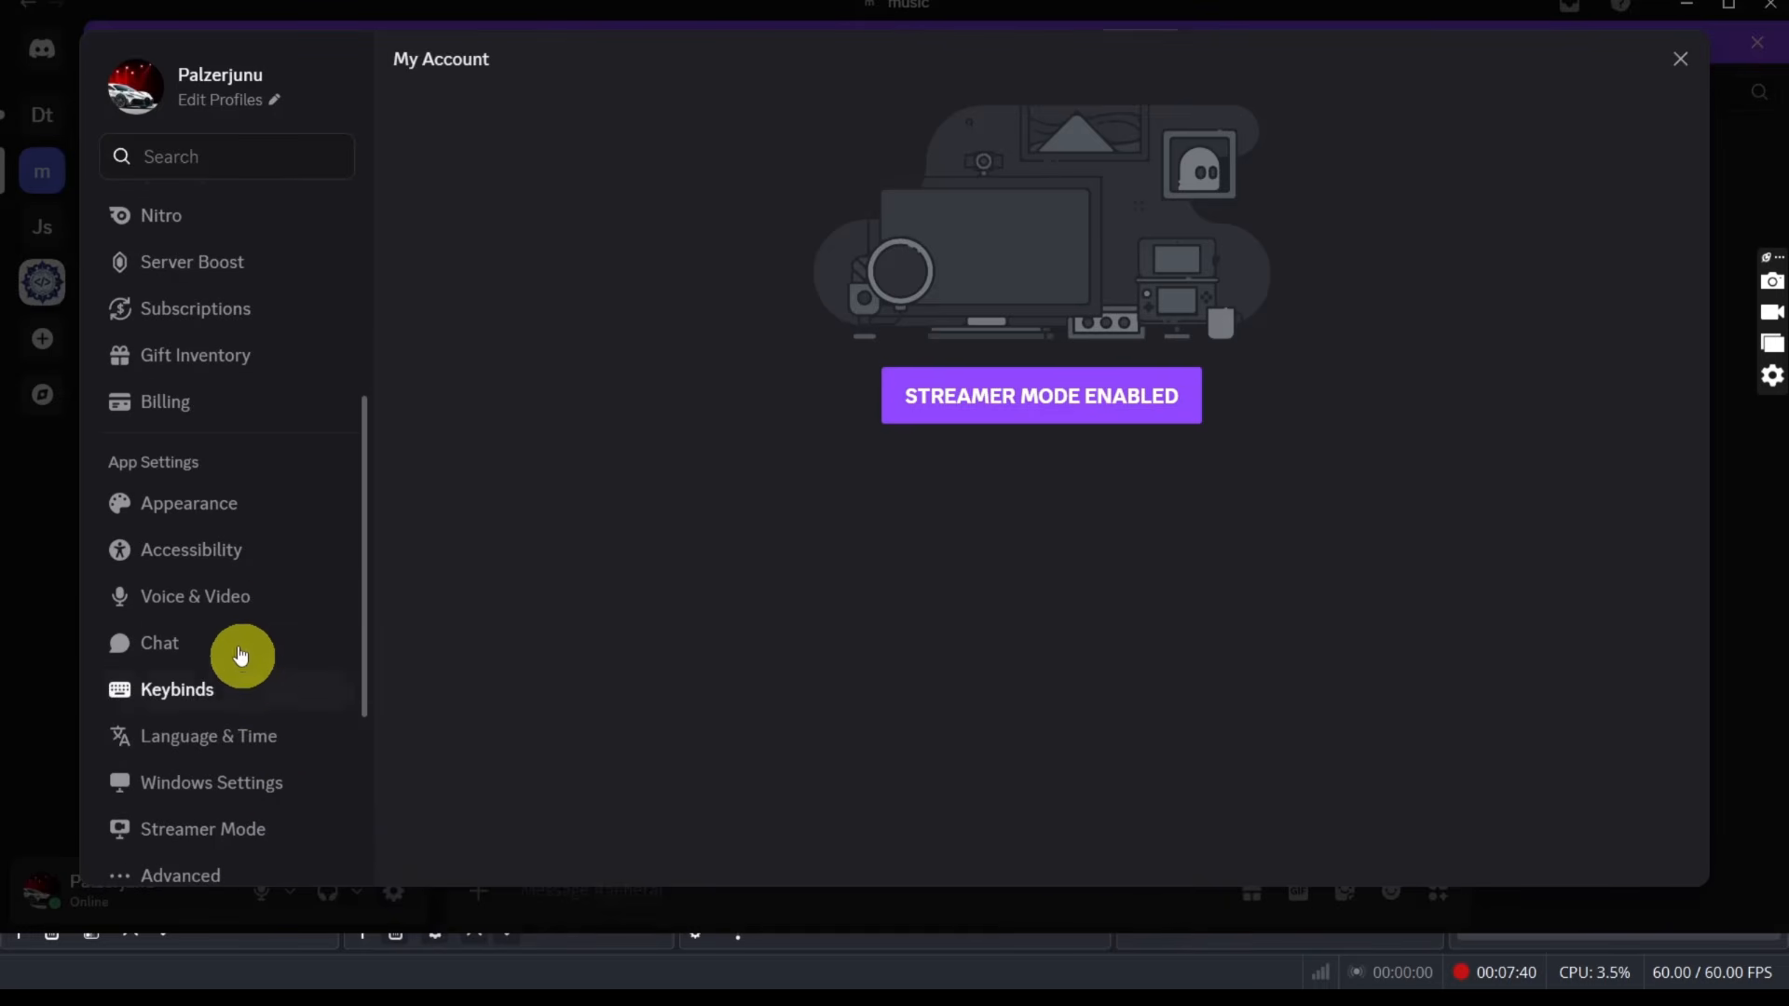
{"action": "left_click", "coordinate": [168, 603]}
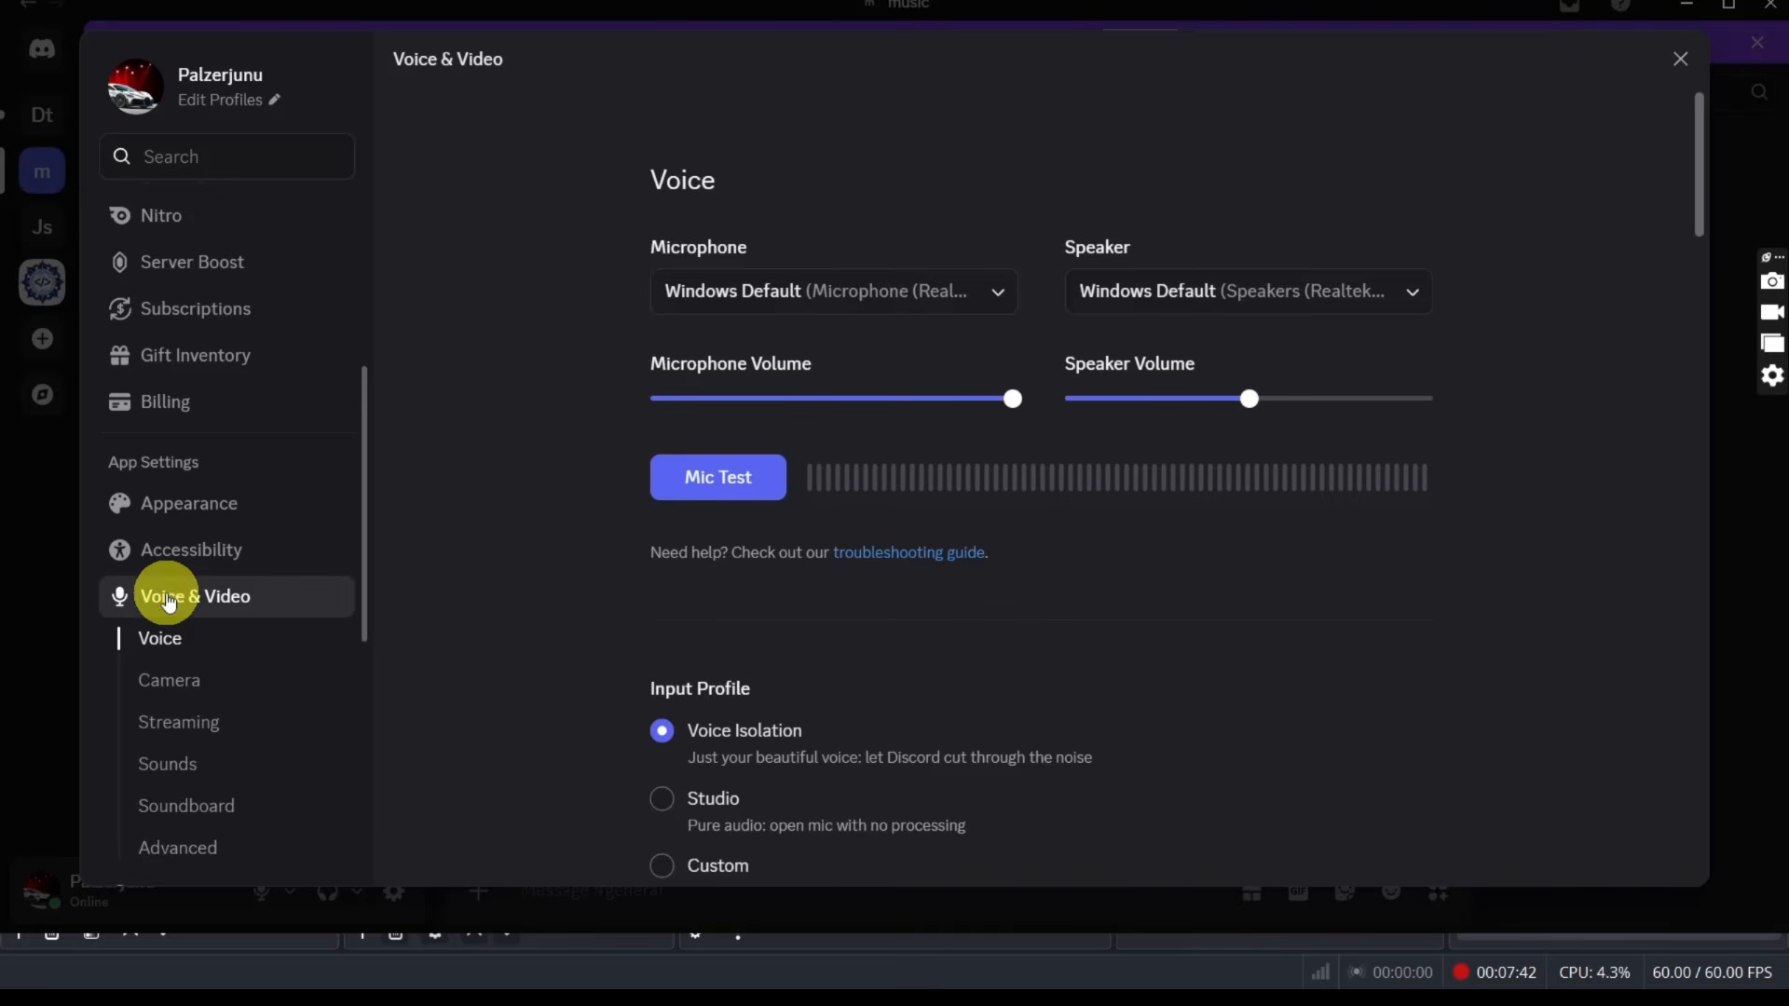
{"action": "left_click", "coordinate": [959, 296]}
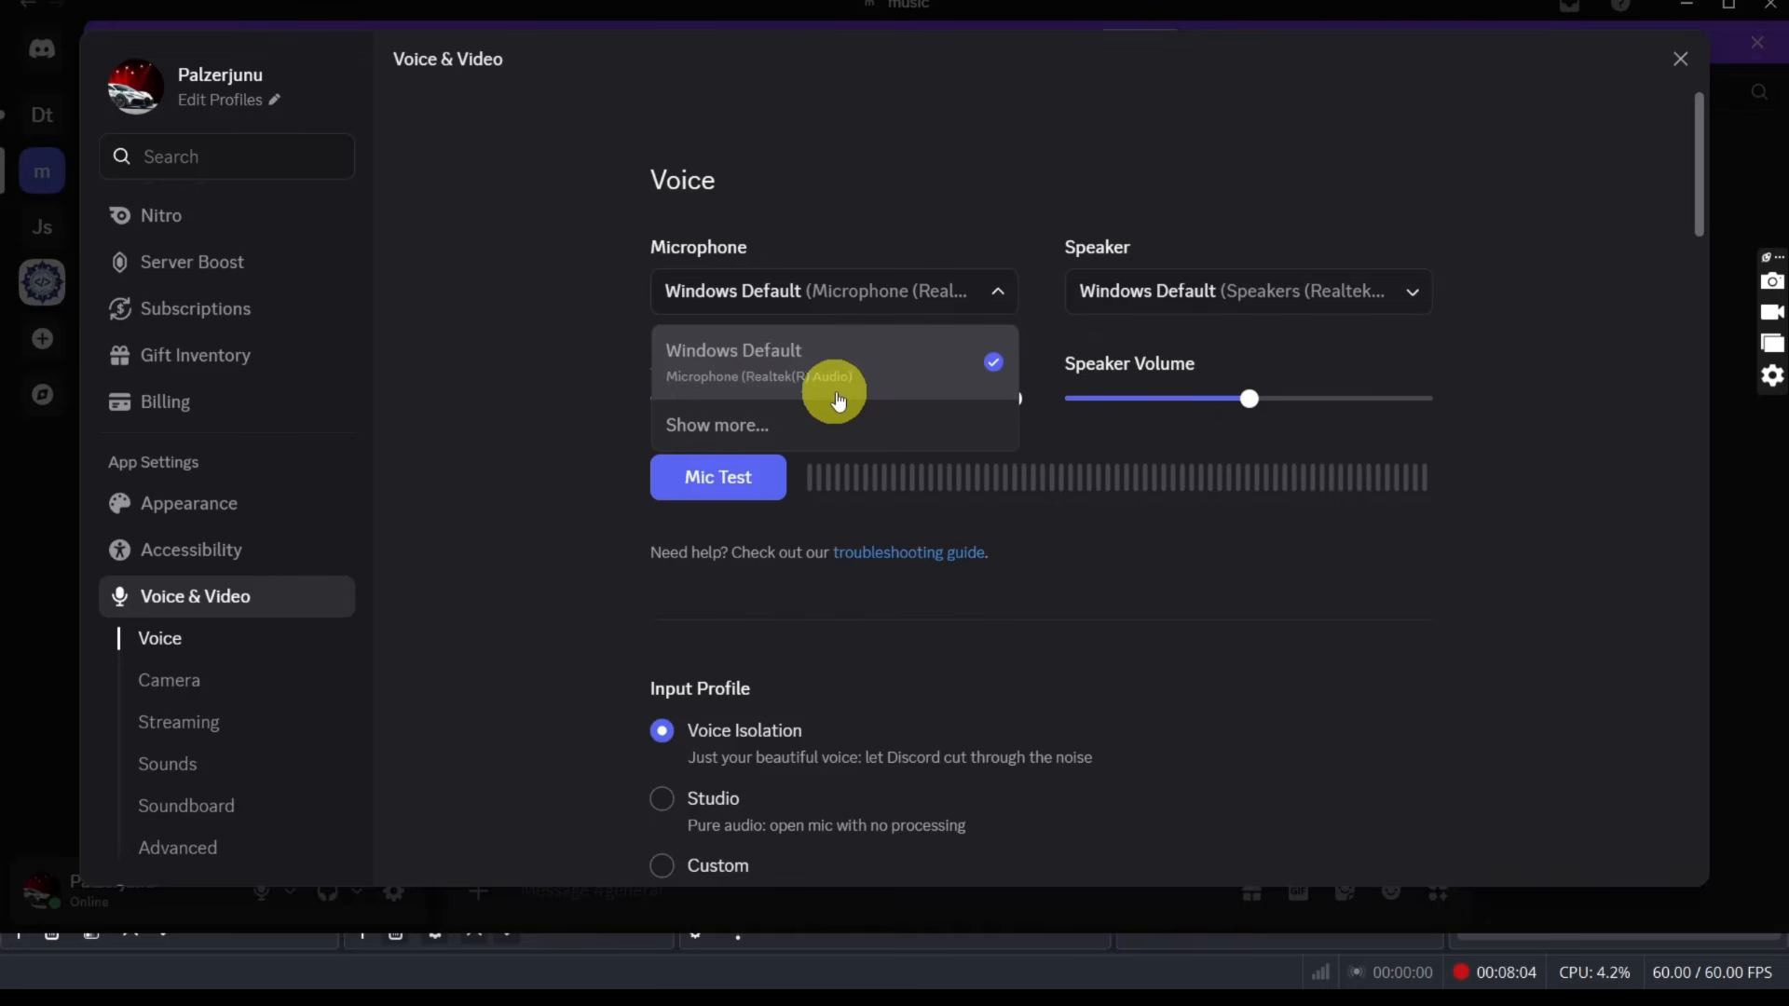
{"action": "left_click", "coordinate": [882, 366]}
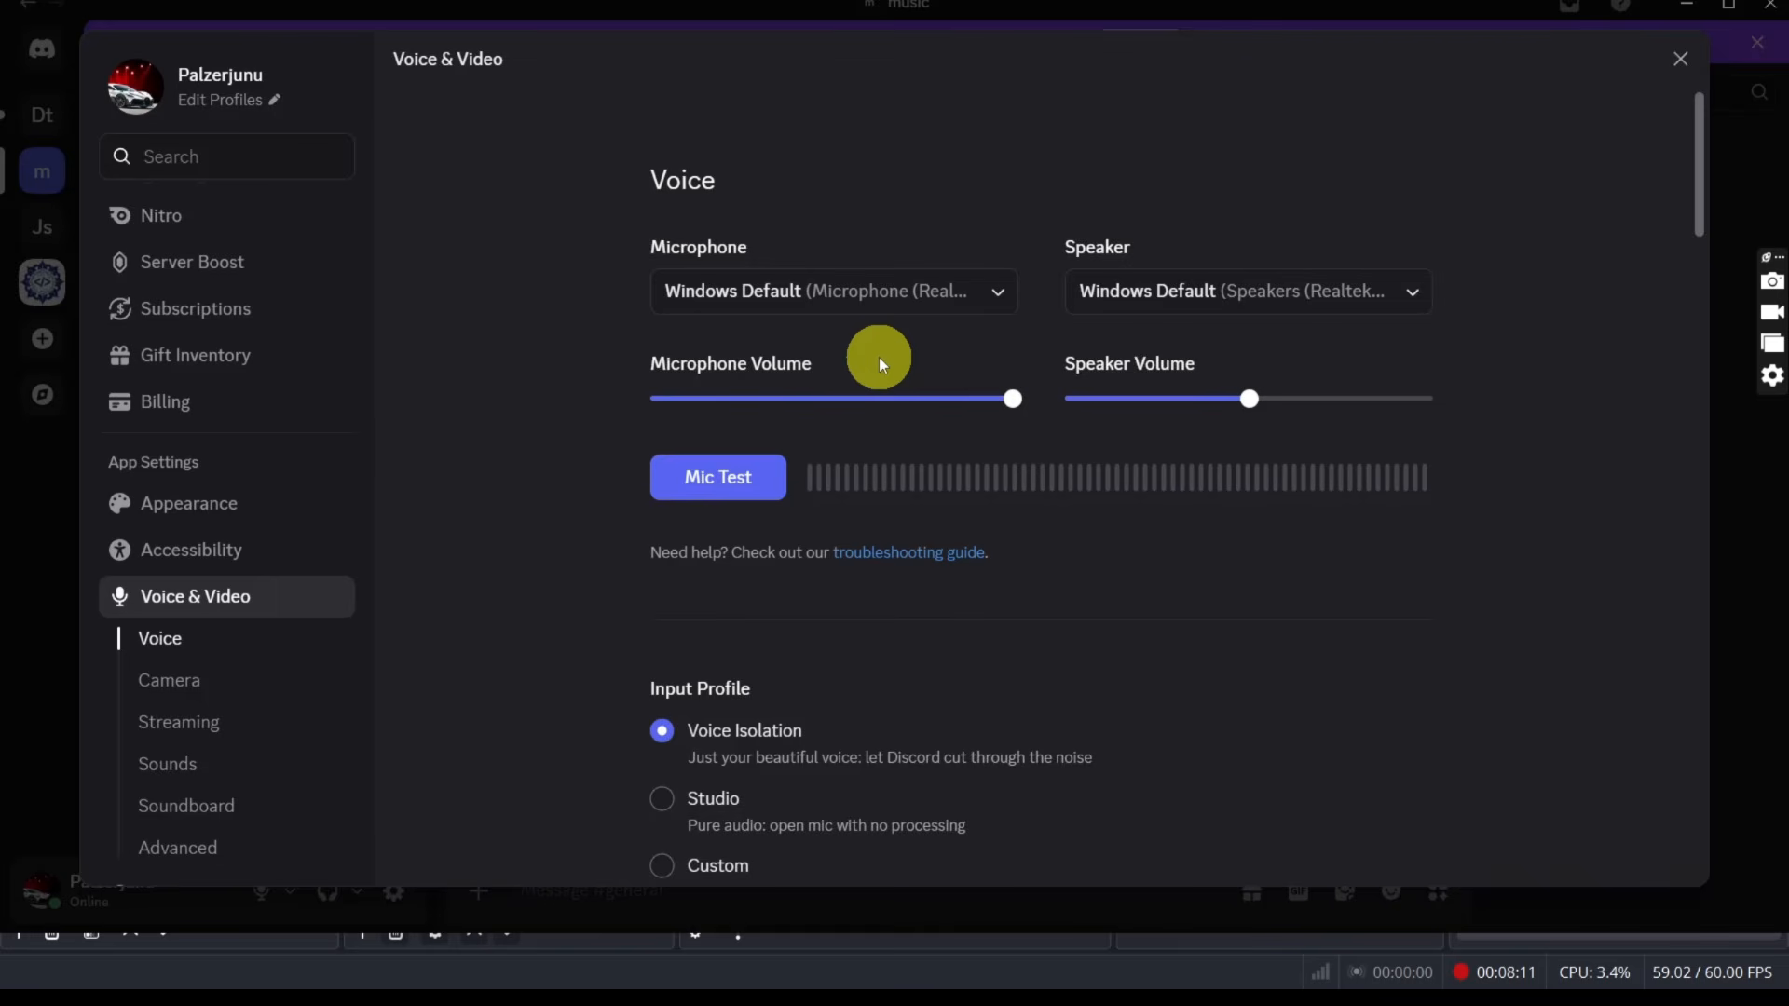